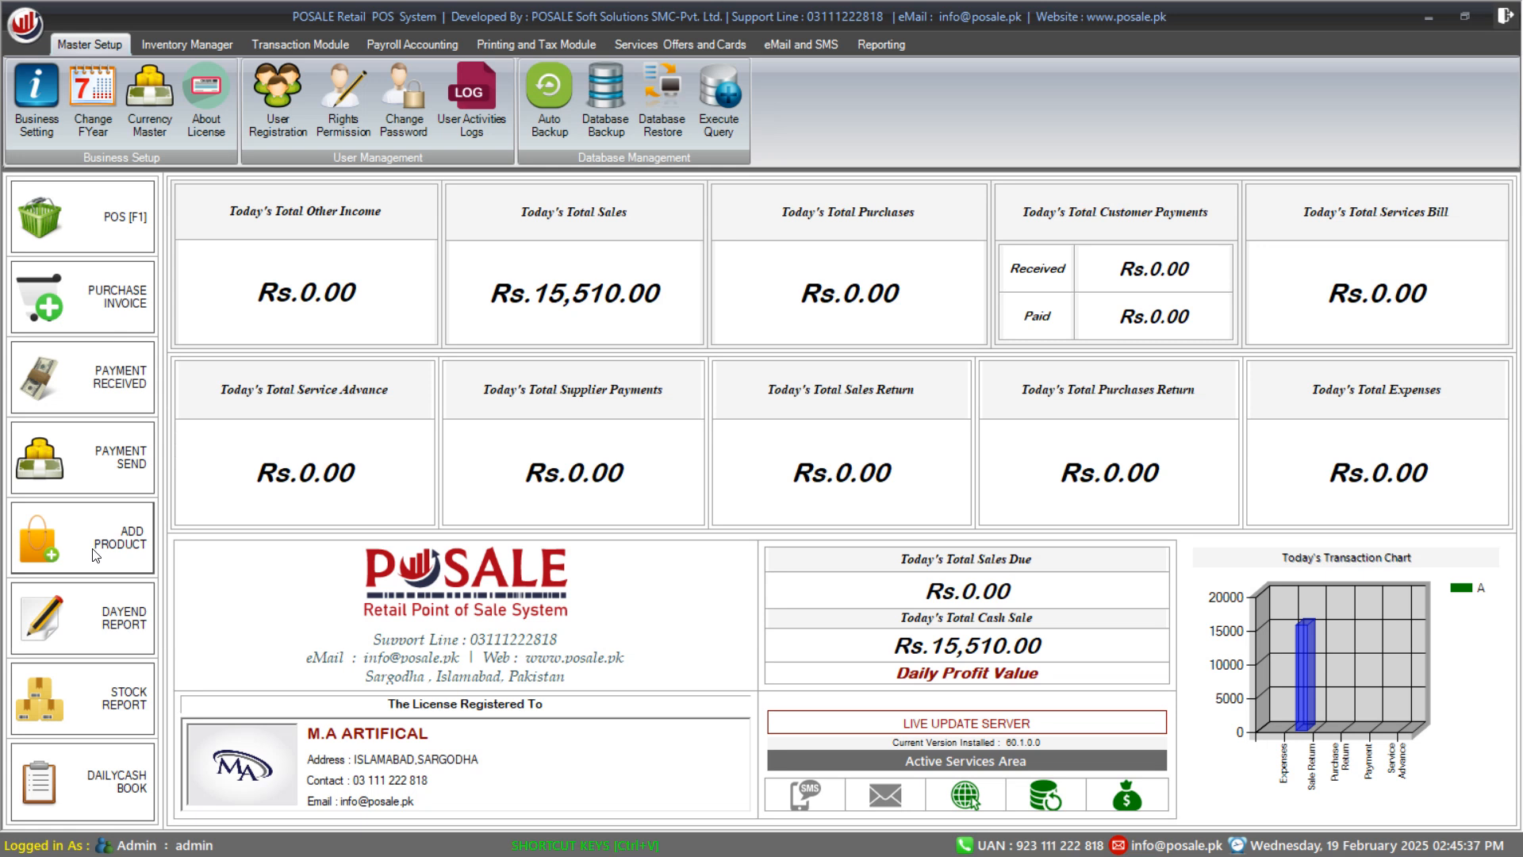
Step: Open the product registration form and examine its barcode, category, sub category and brand fields
click(185, 46)
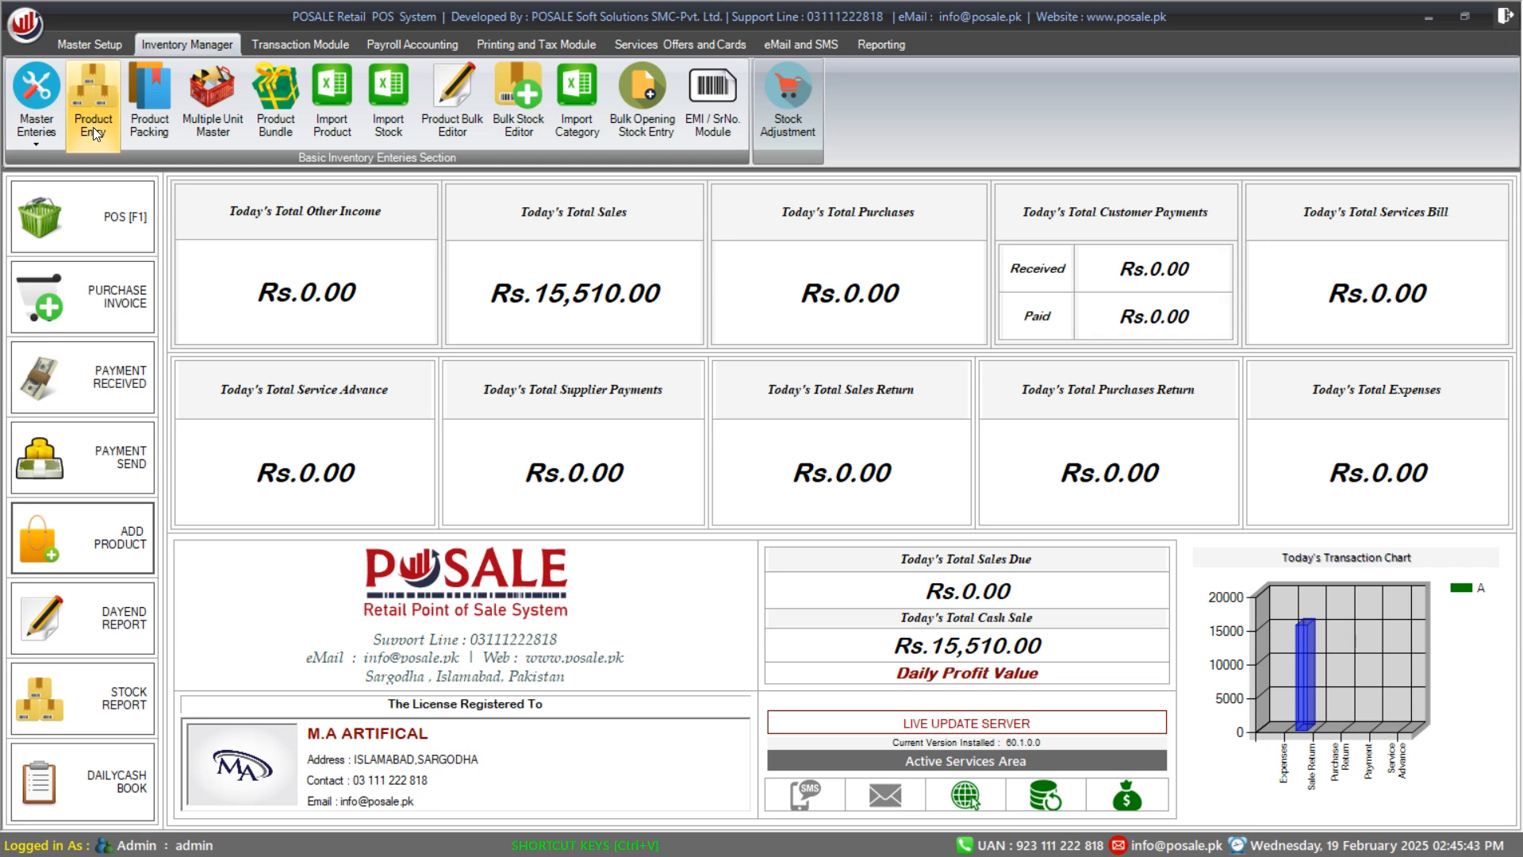
click(121, 555)
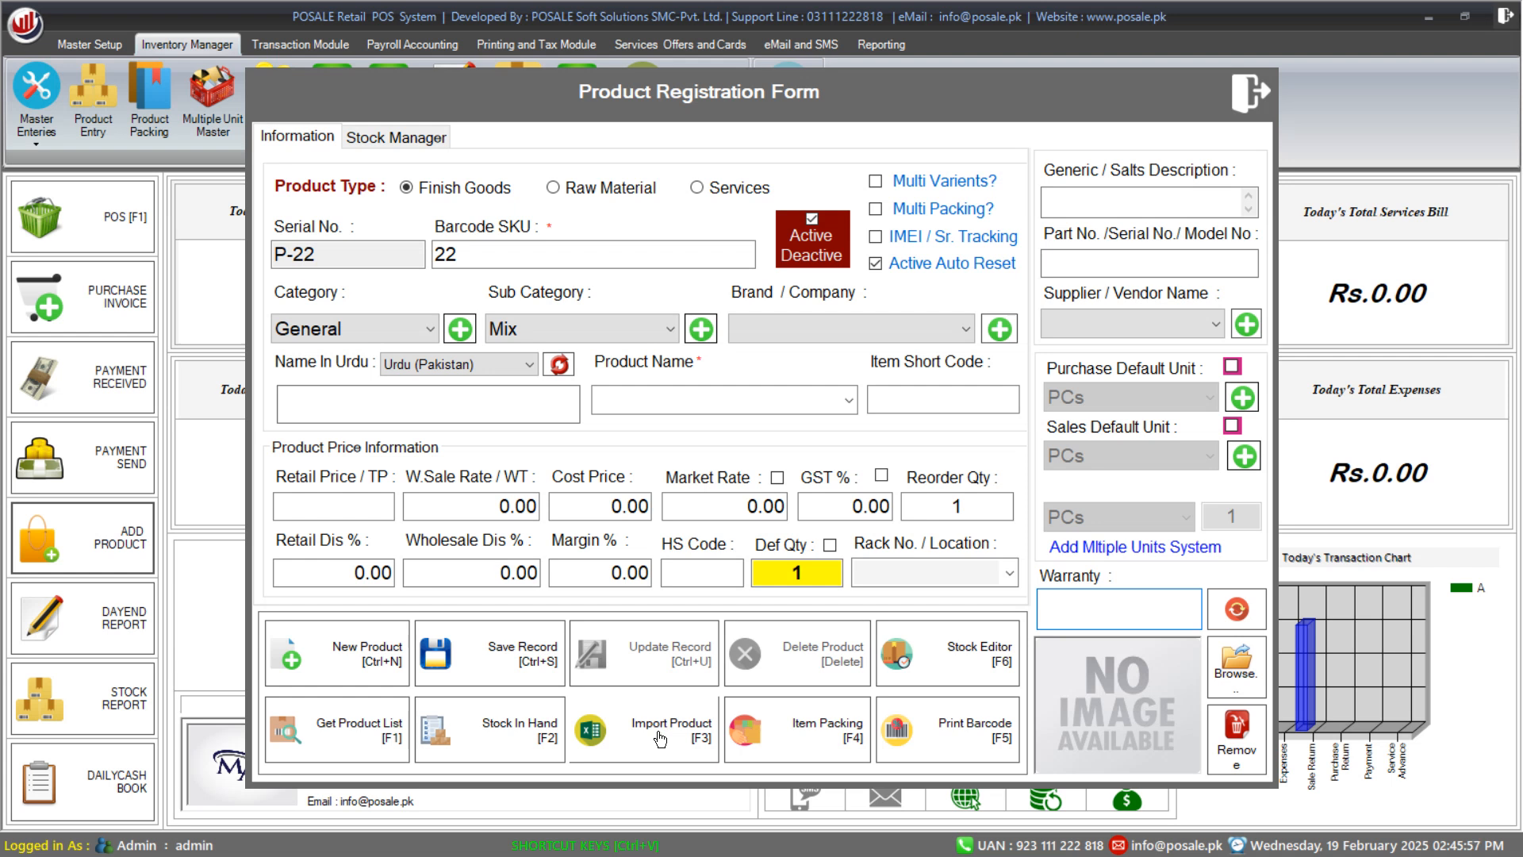
click(494, 257)
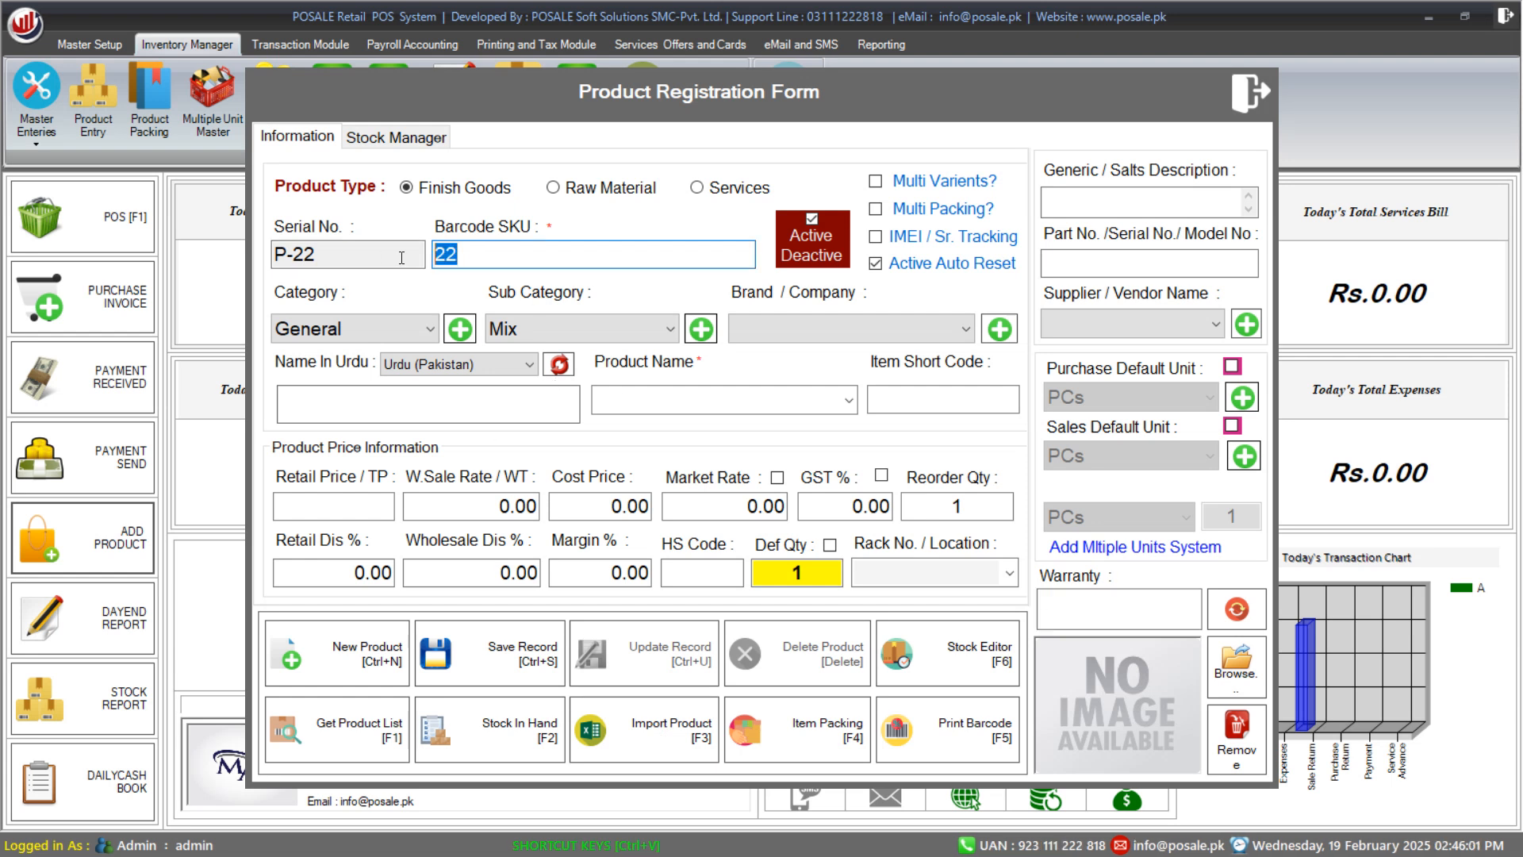
click(388, 338)
click(388, 338)
click(560, 337)
click(561, 337)
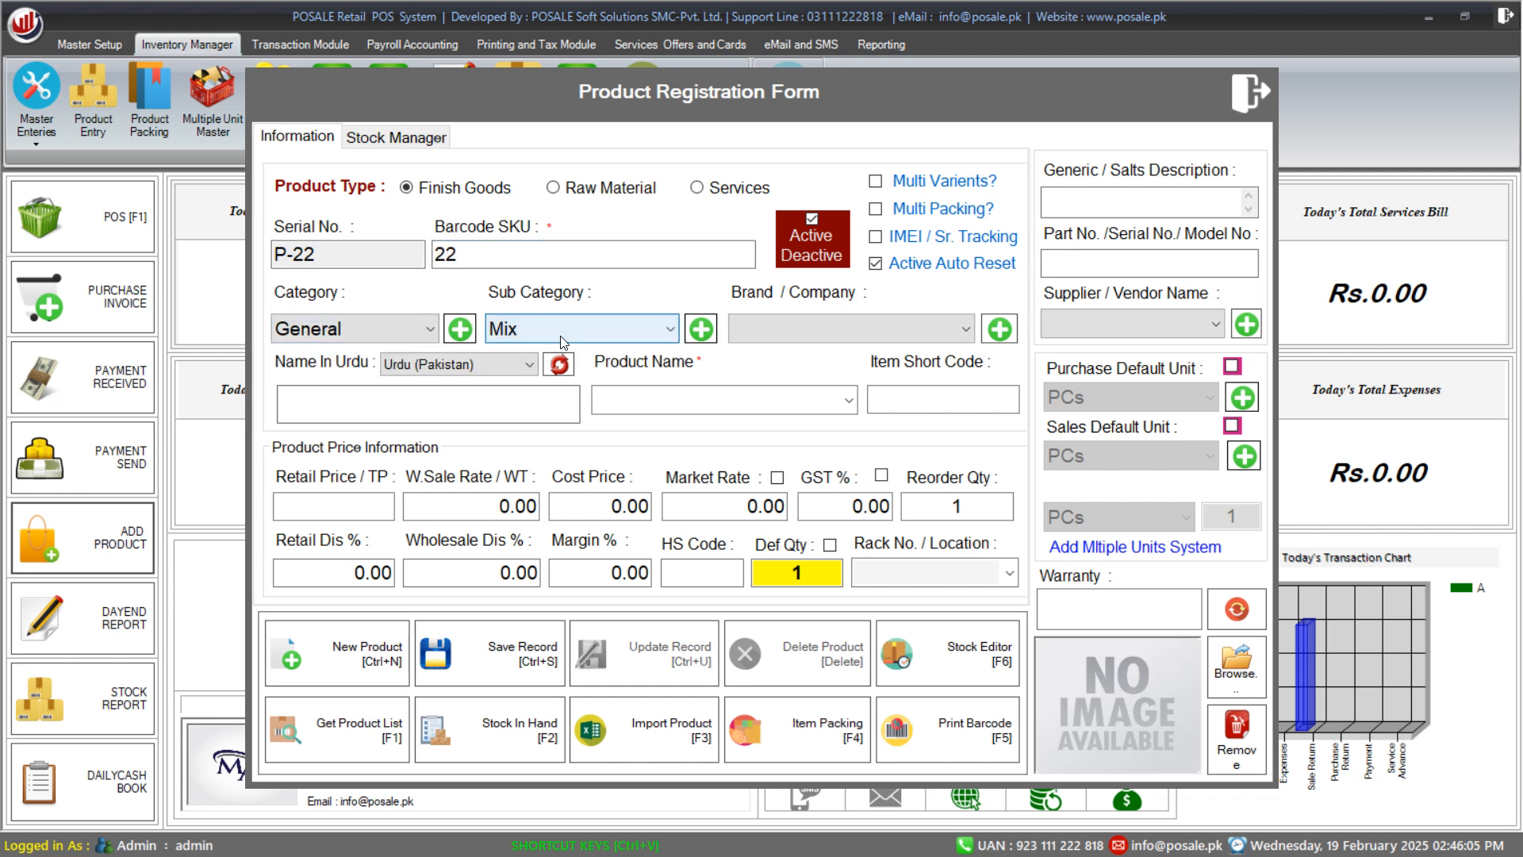
click(959, 331)
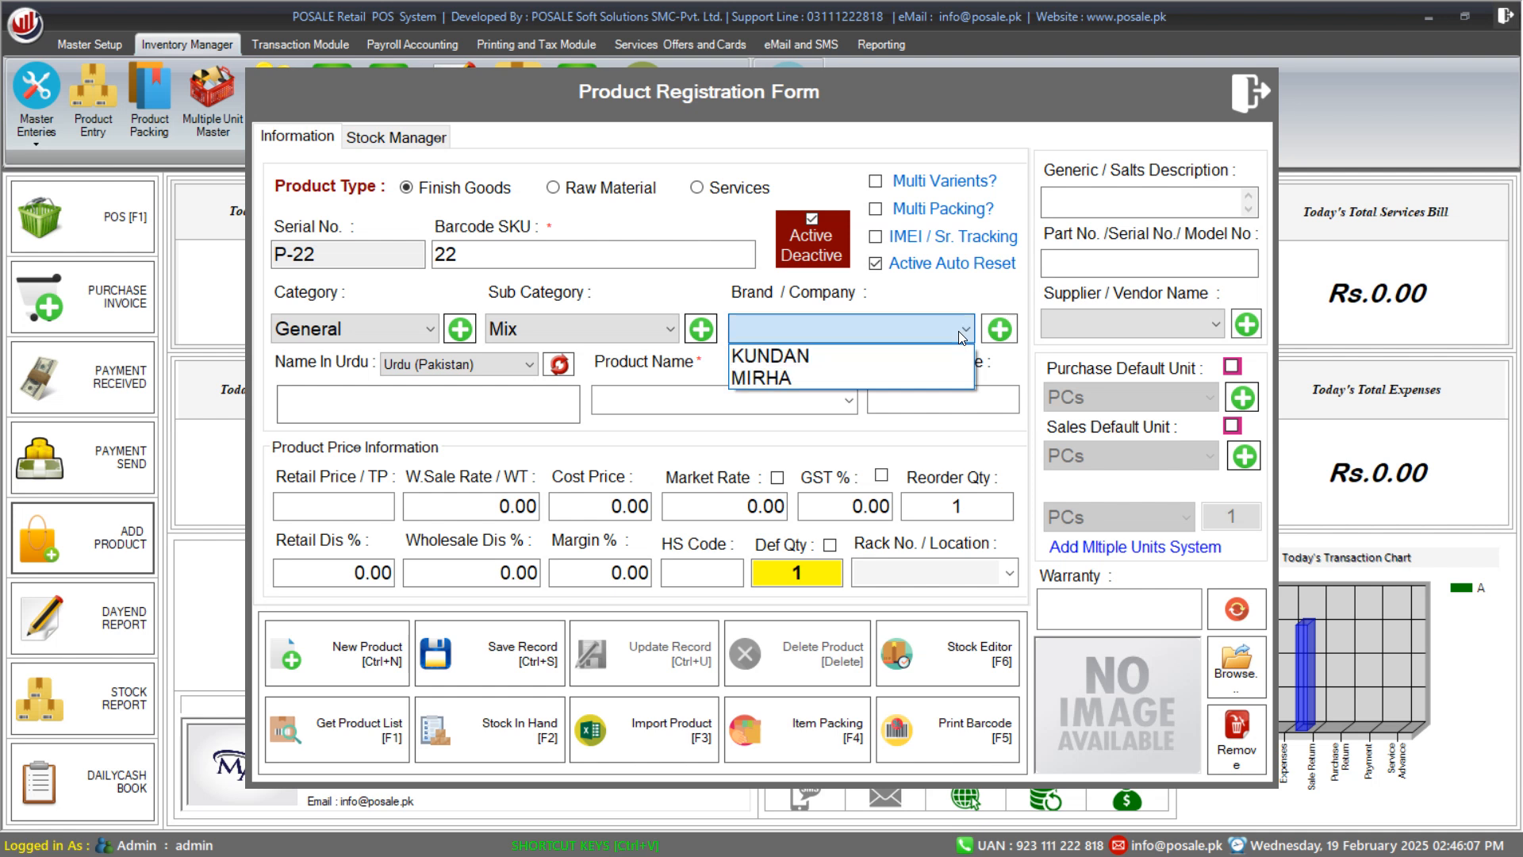
click(902, 347)
Step: Load all records in the product list and open the BANGLES product for editing
click(357, 726)
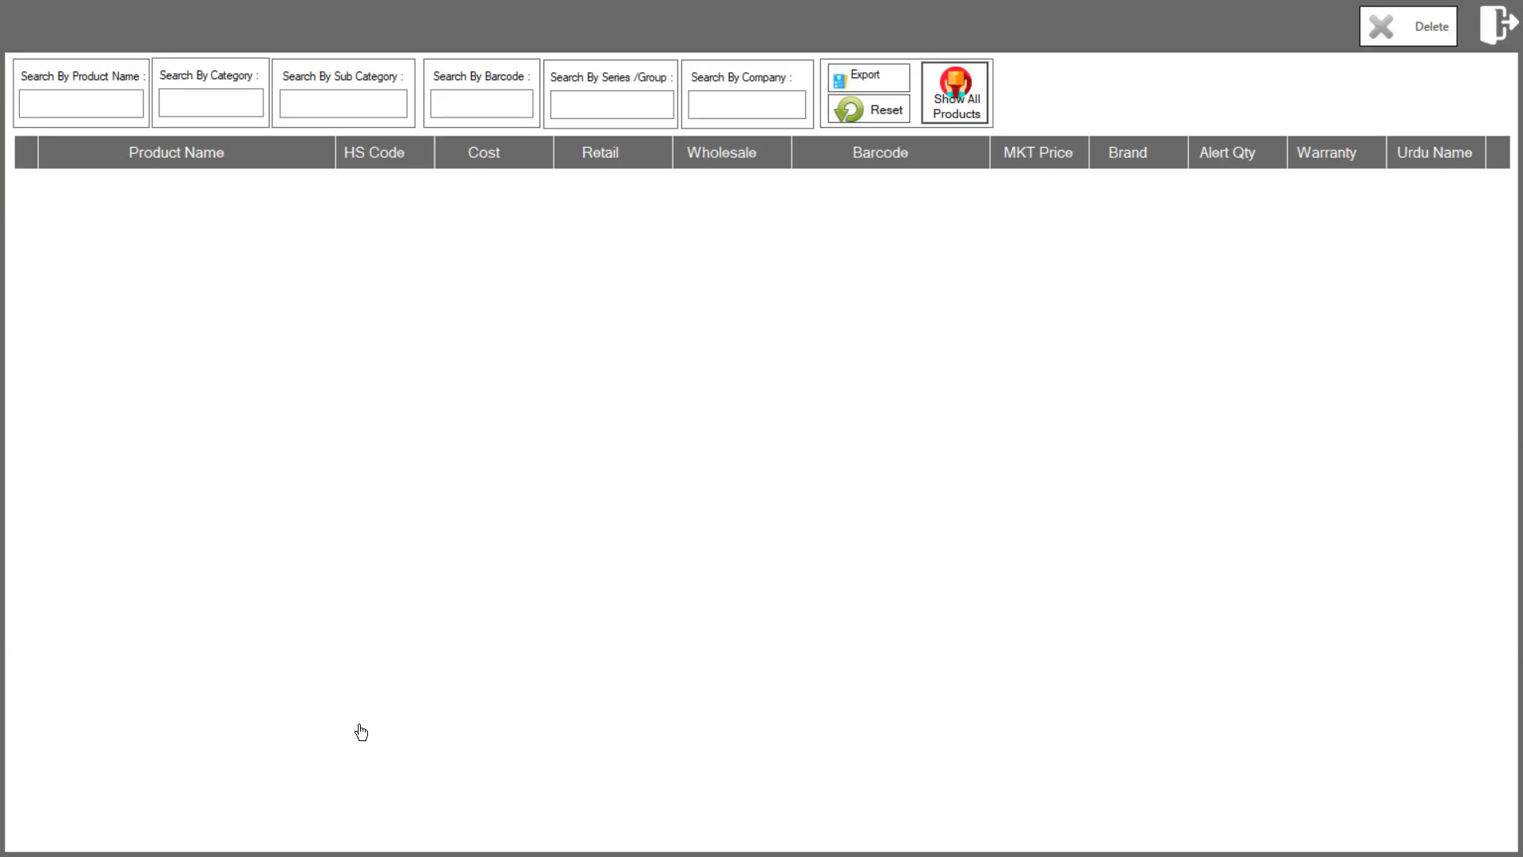
click(925, 100)
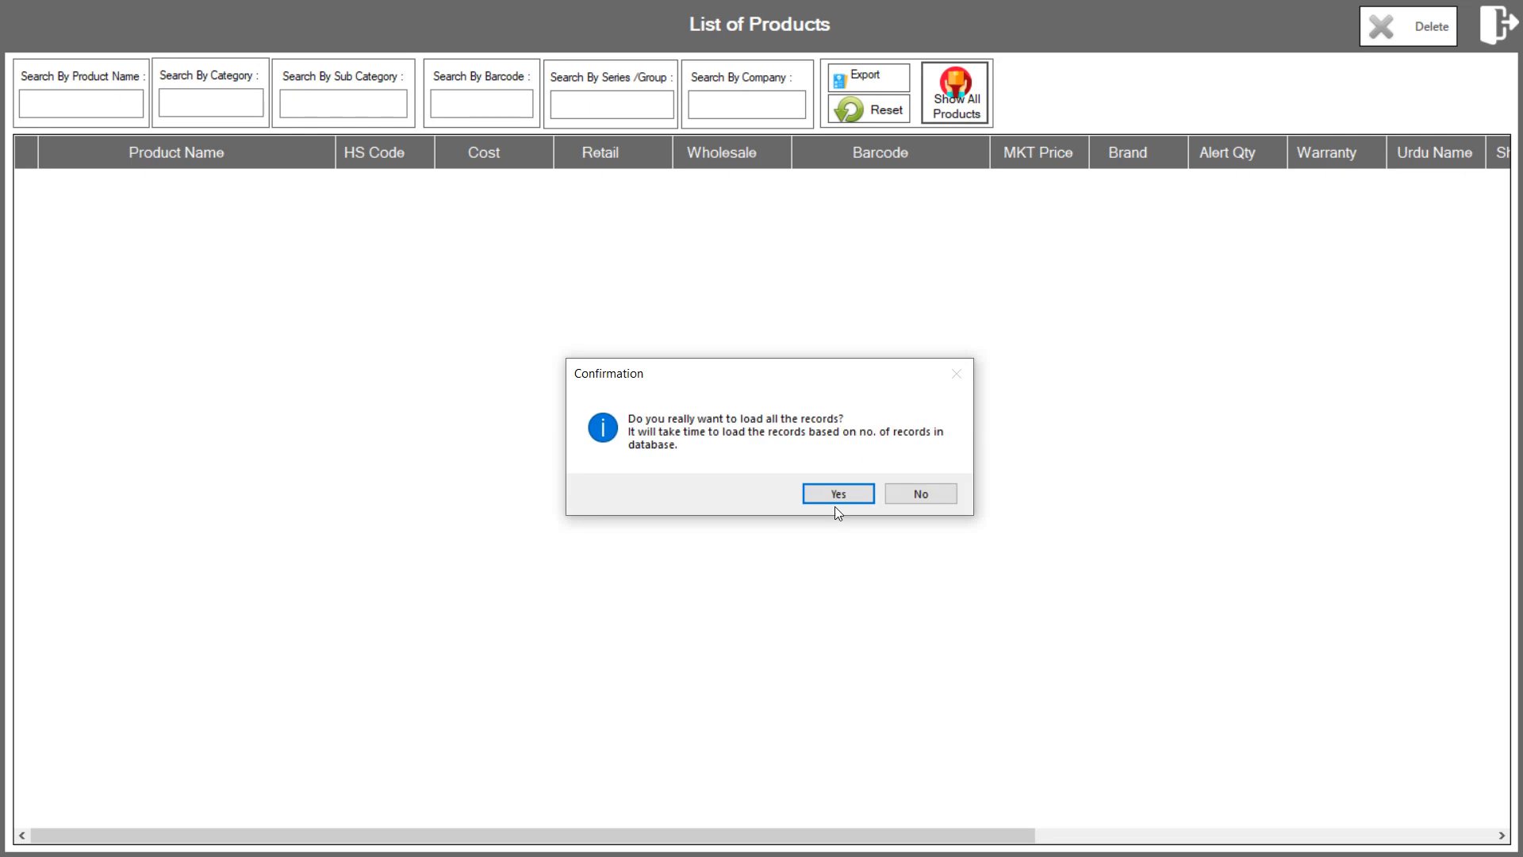
click(839, 494)
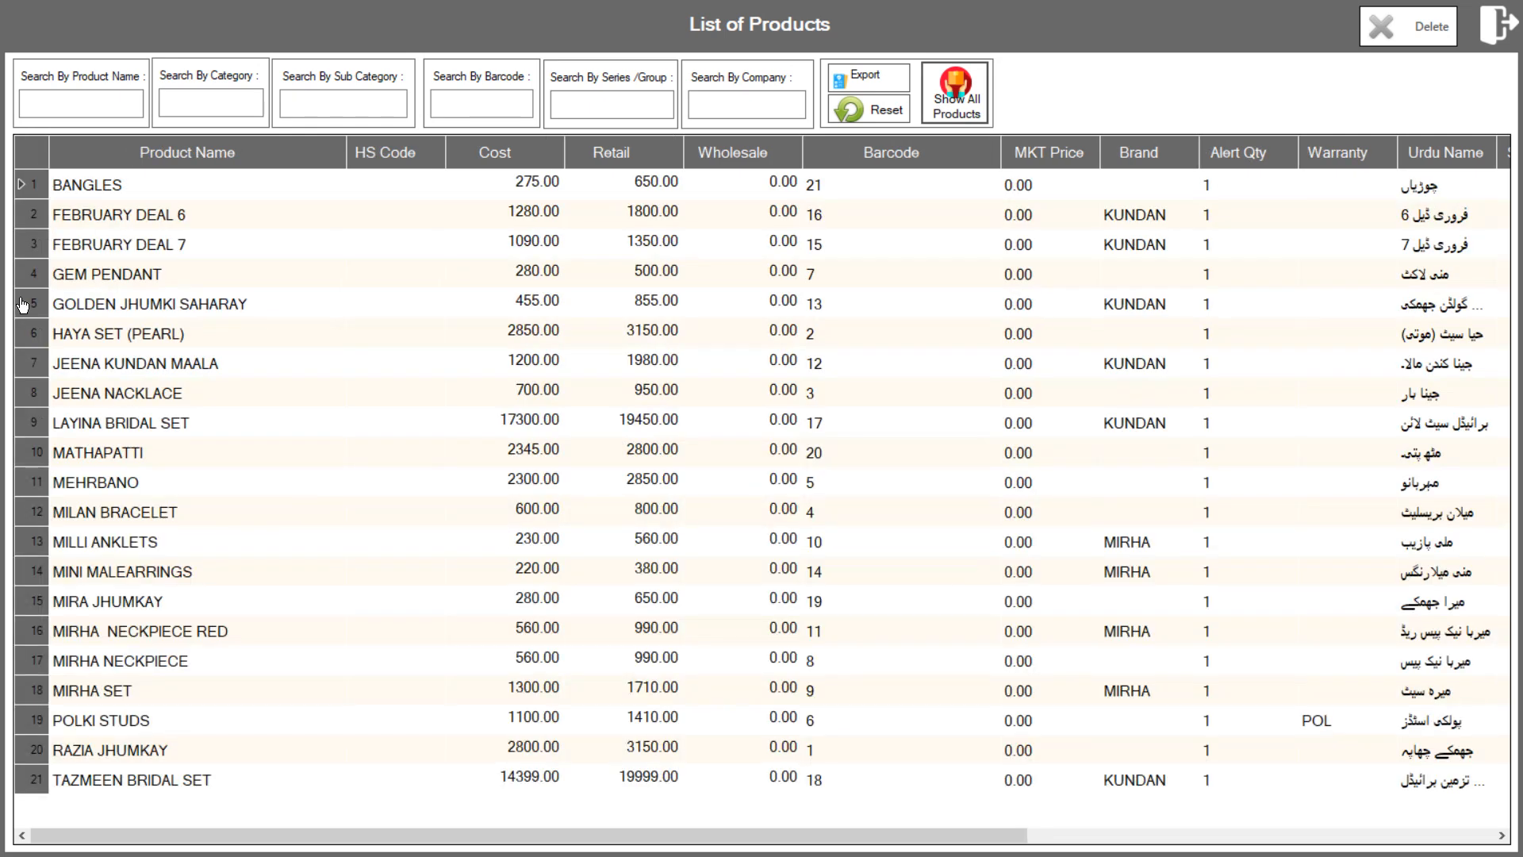
double_click(76, 187)
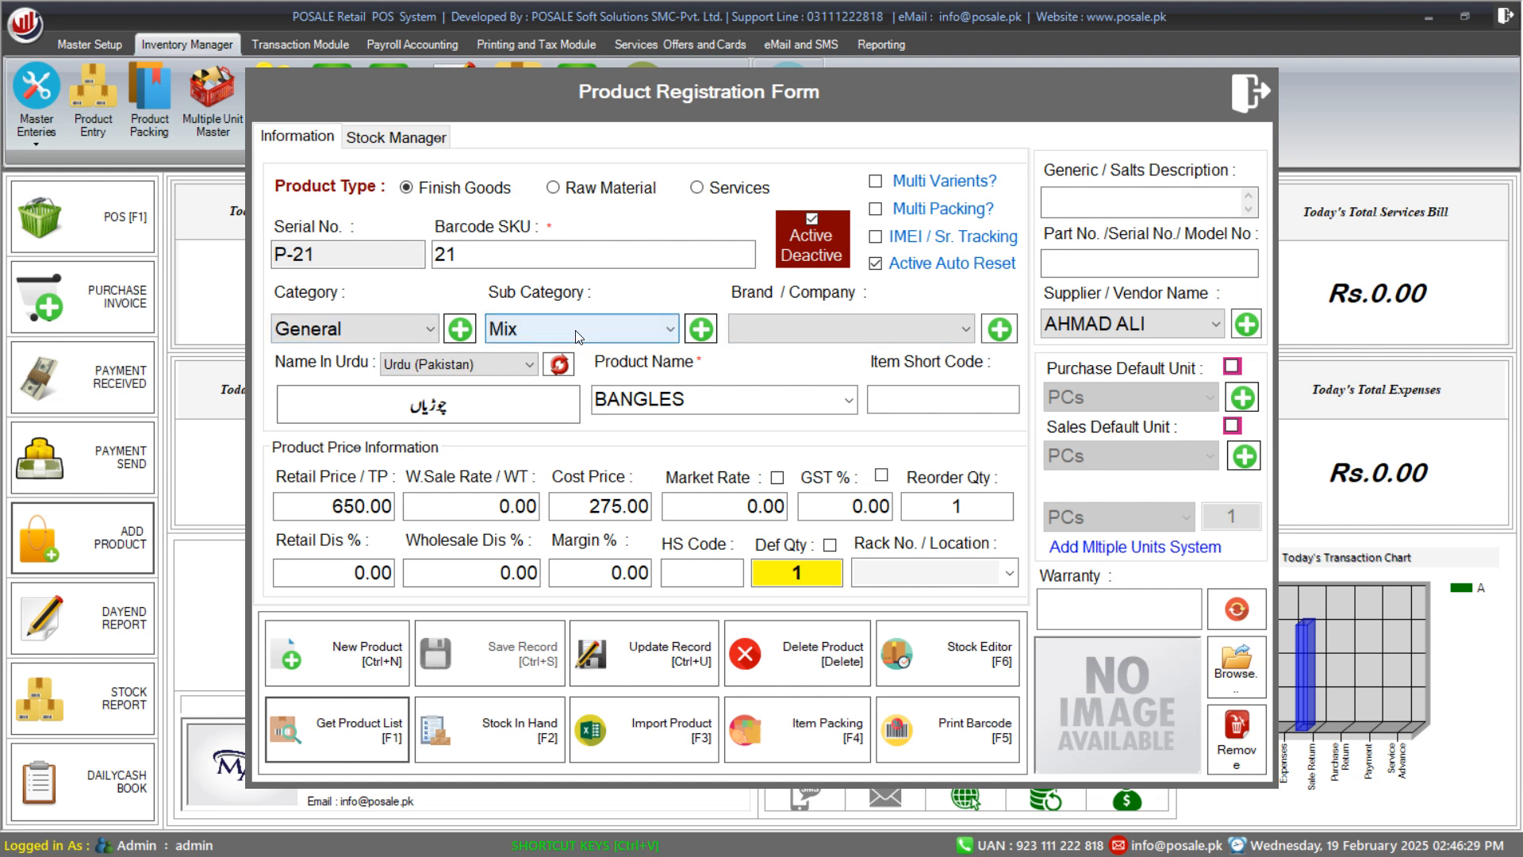
Step: Set the BANGLES product's brand to MIRHA and update its record
click(787, 329)
click(787, 370)
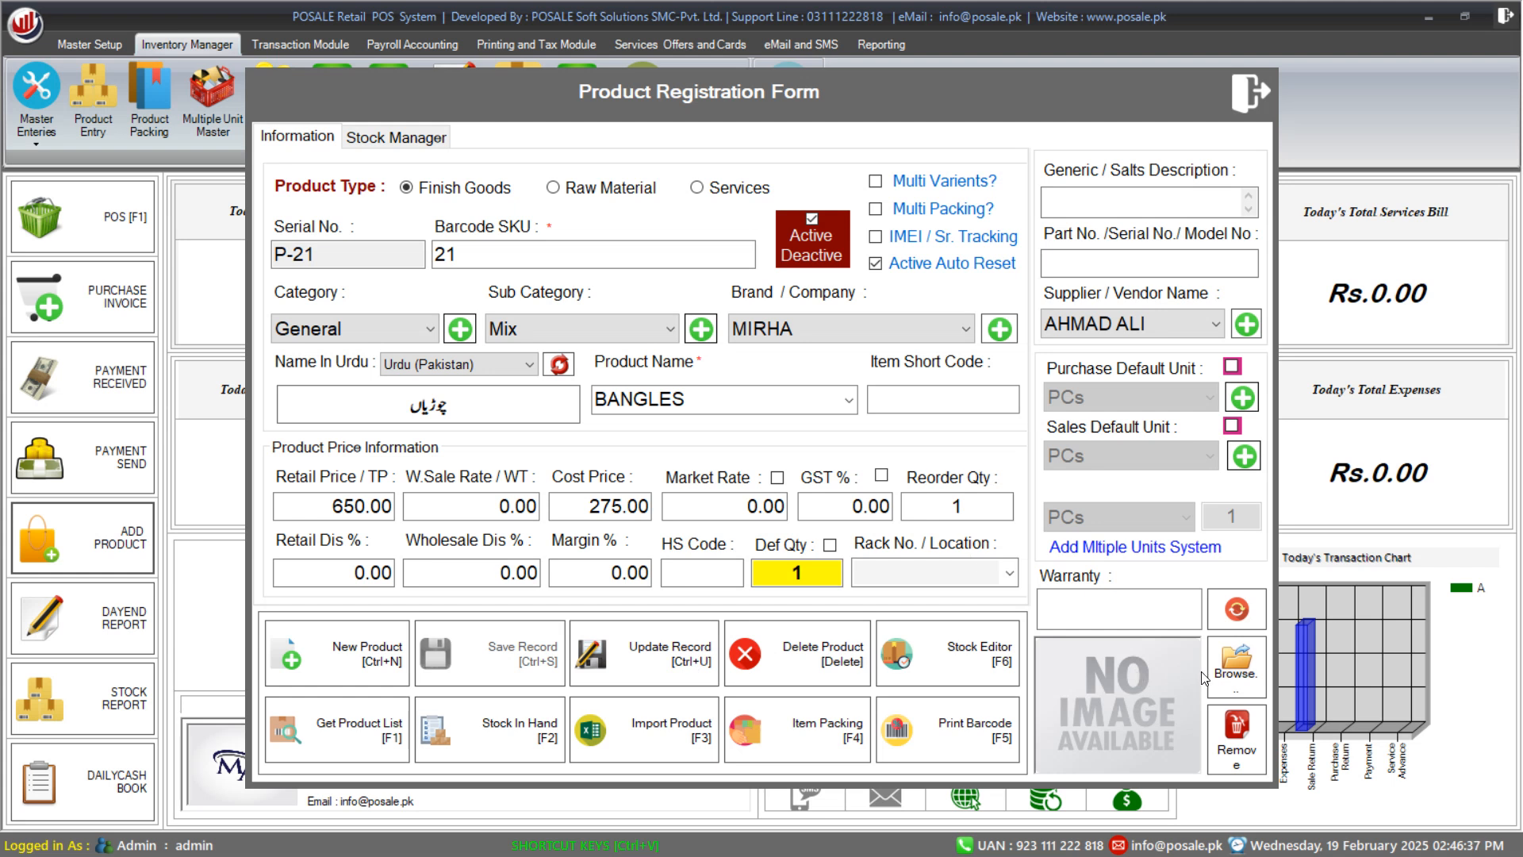
click(669, 657)
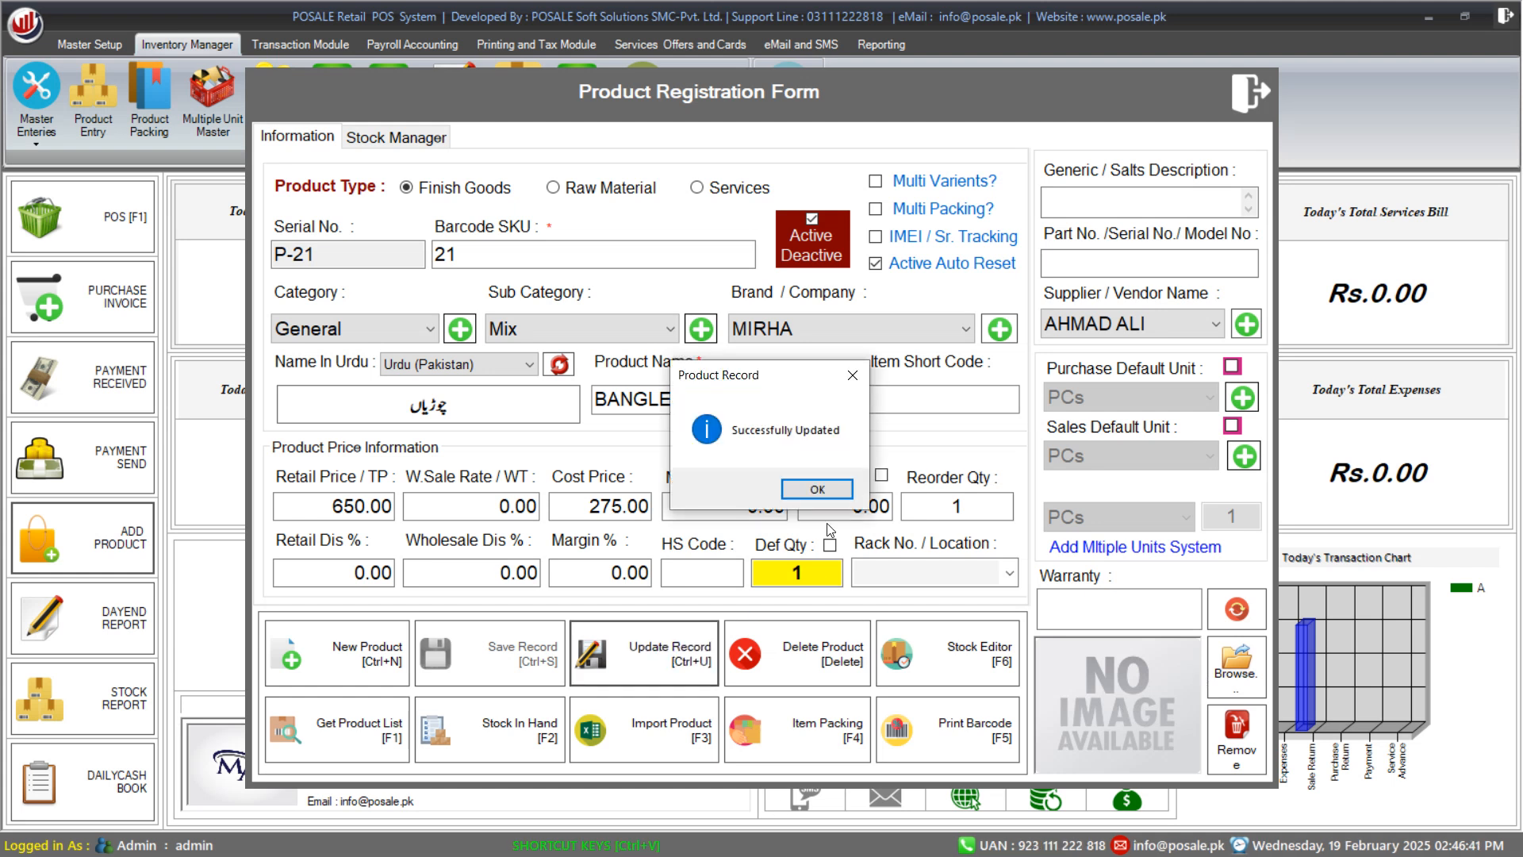
click(828, 487)
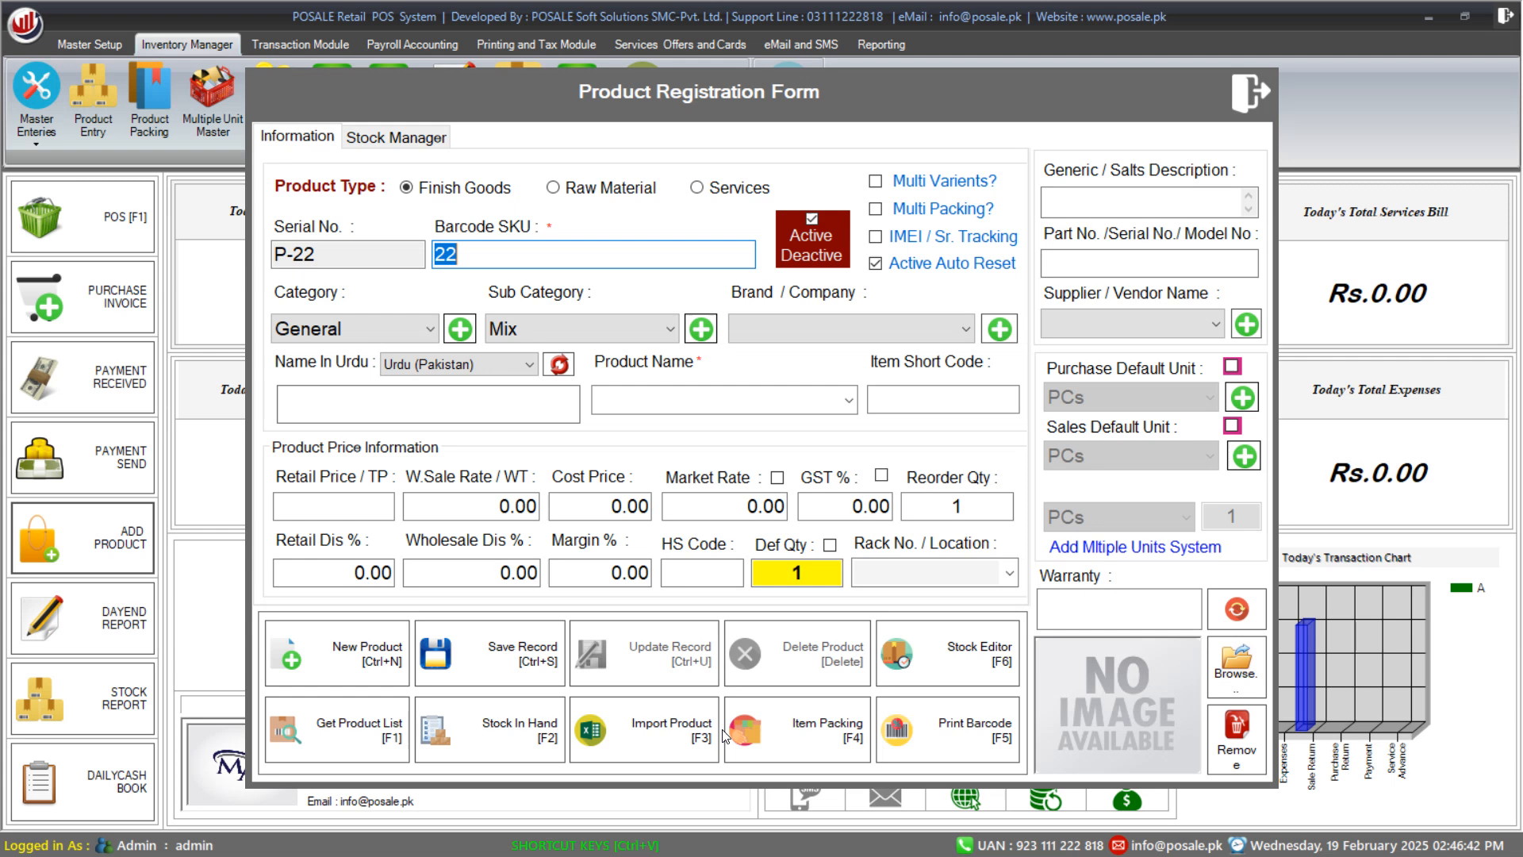
Step: Look at the product Excel import and its file selection without importing anything, and close the product forms
click(674, 737)
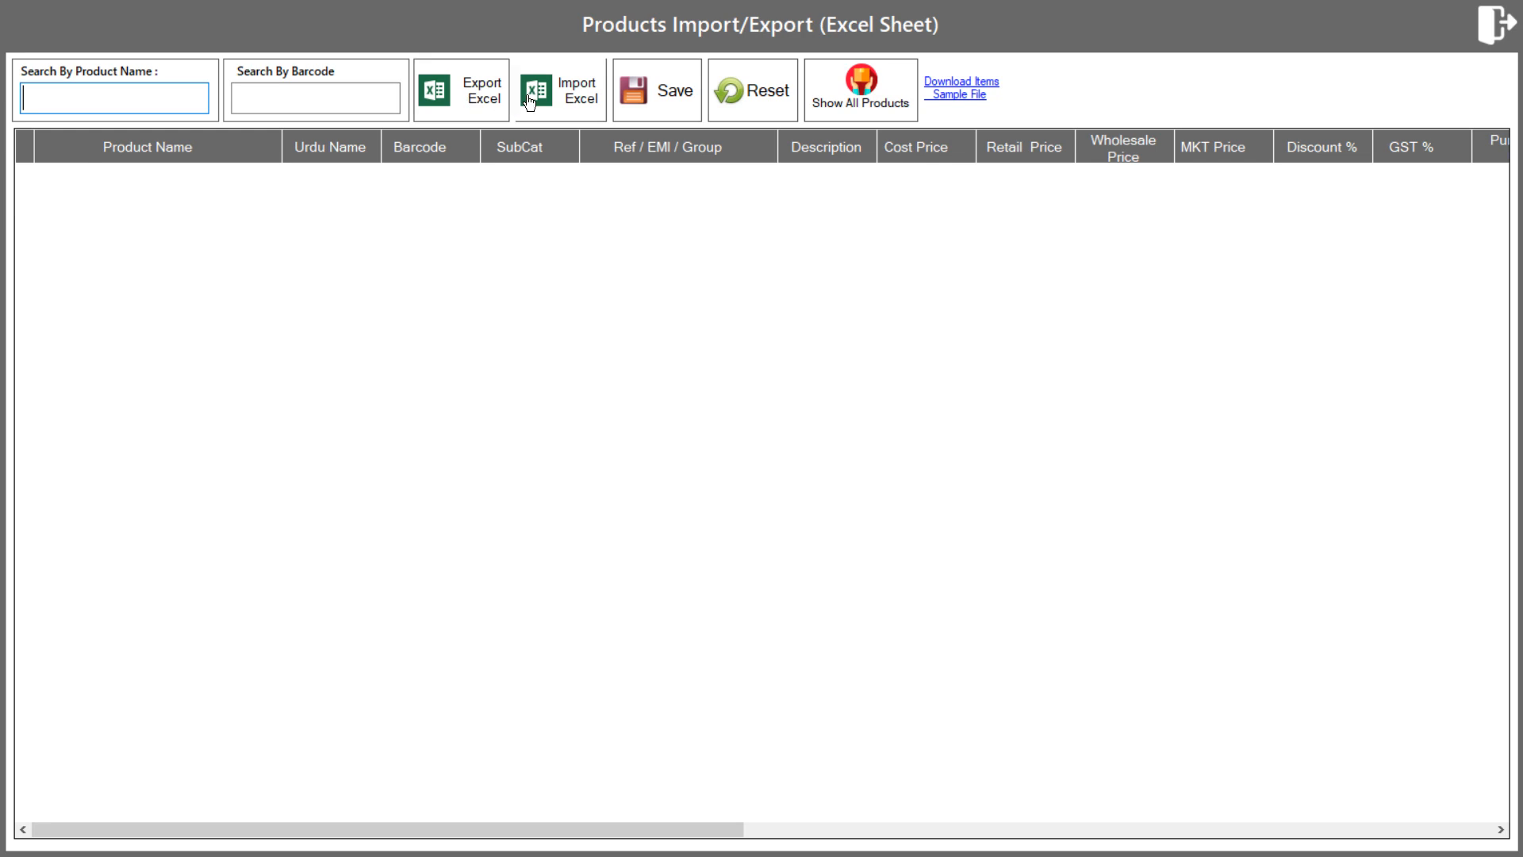
click(573, 101)
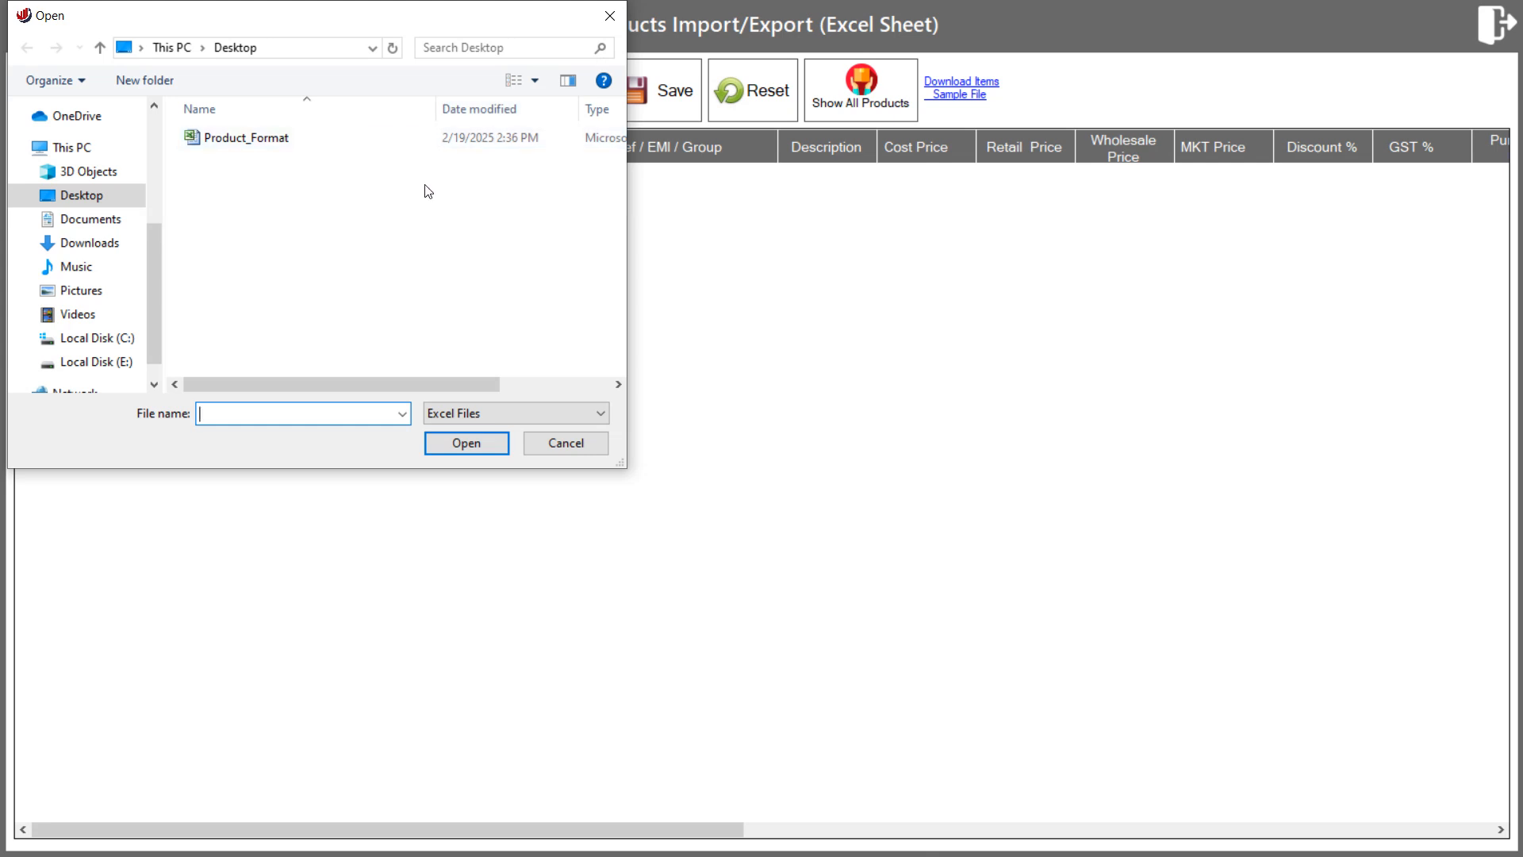
click(611, 14)
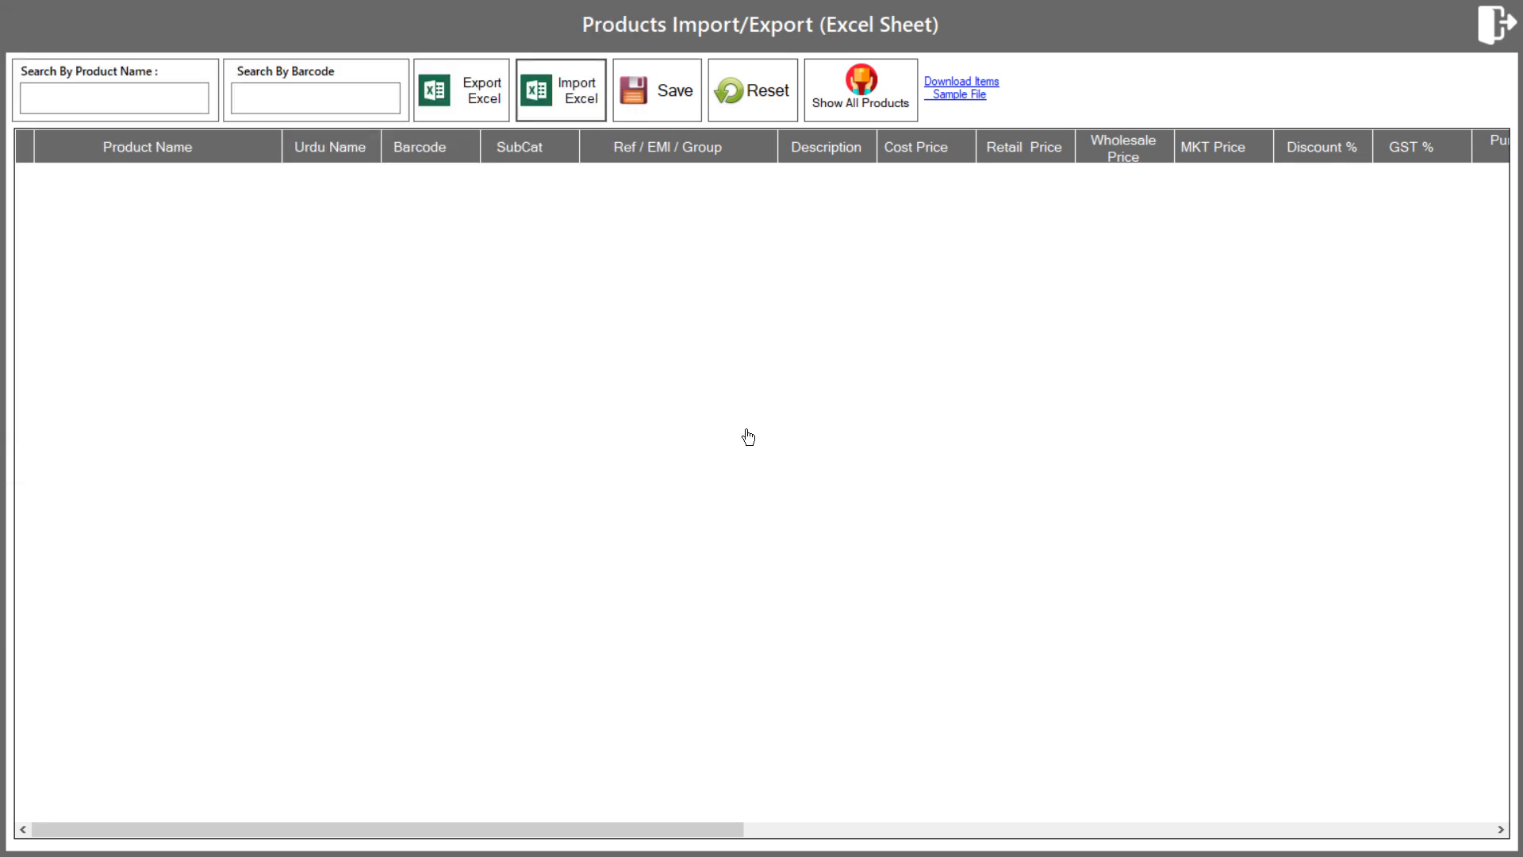
click(1497, 32)
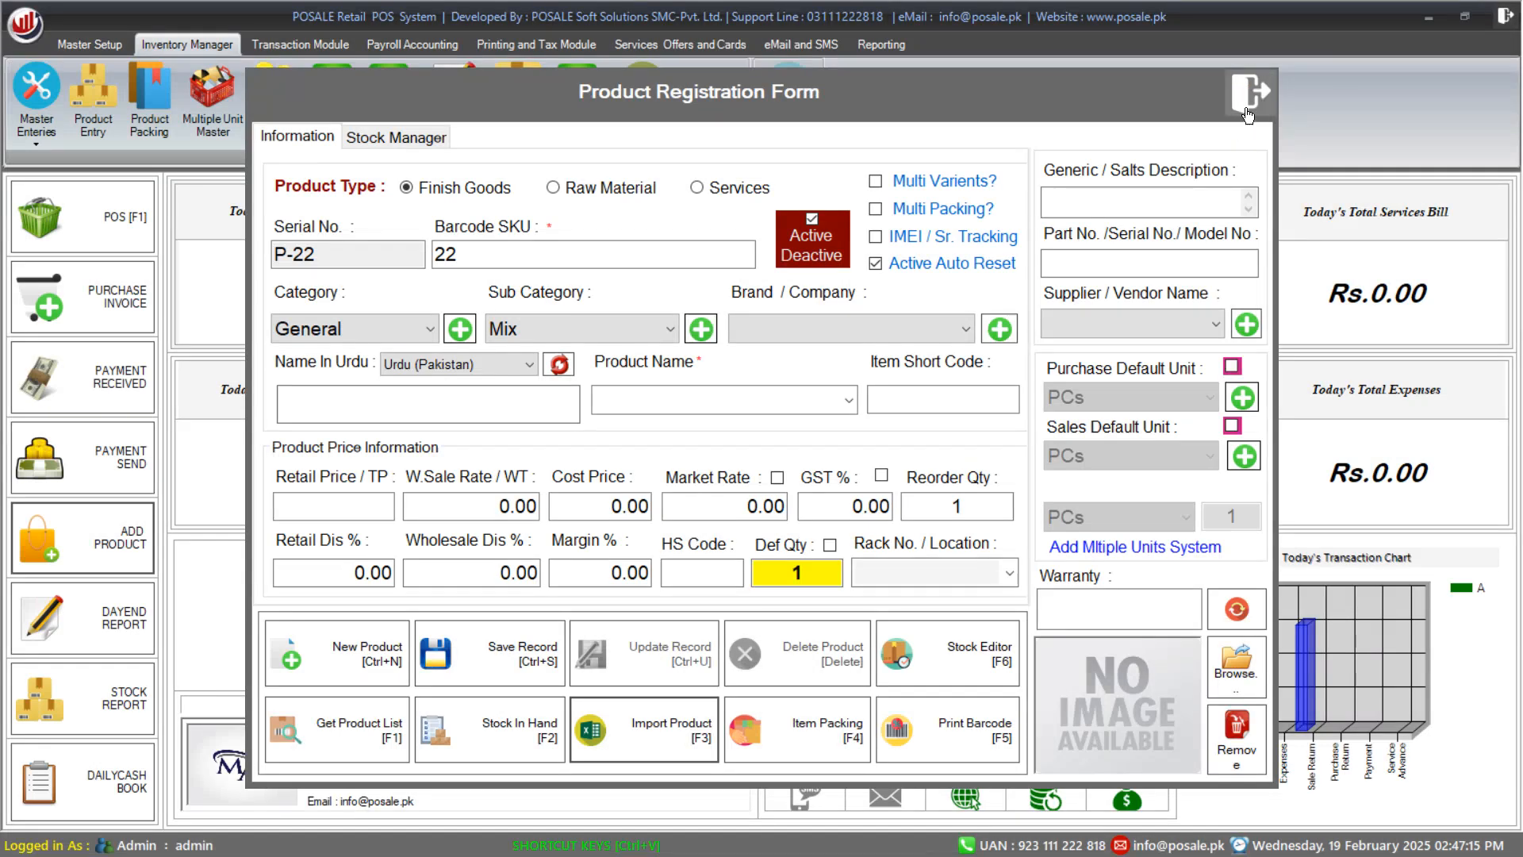
click(1247, 108)
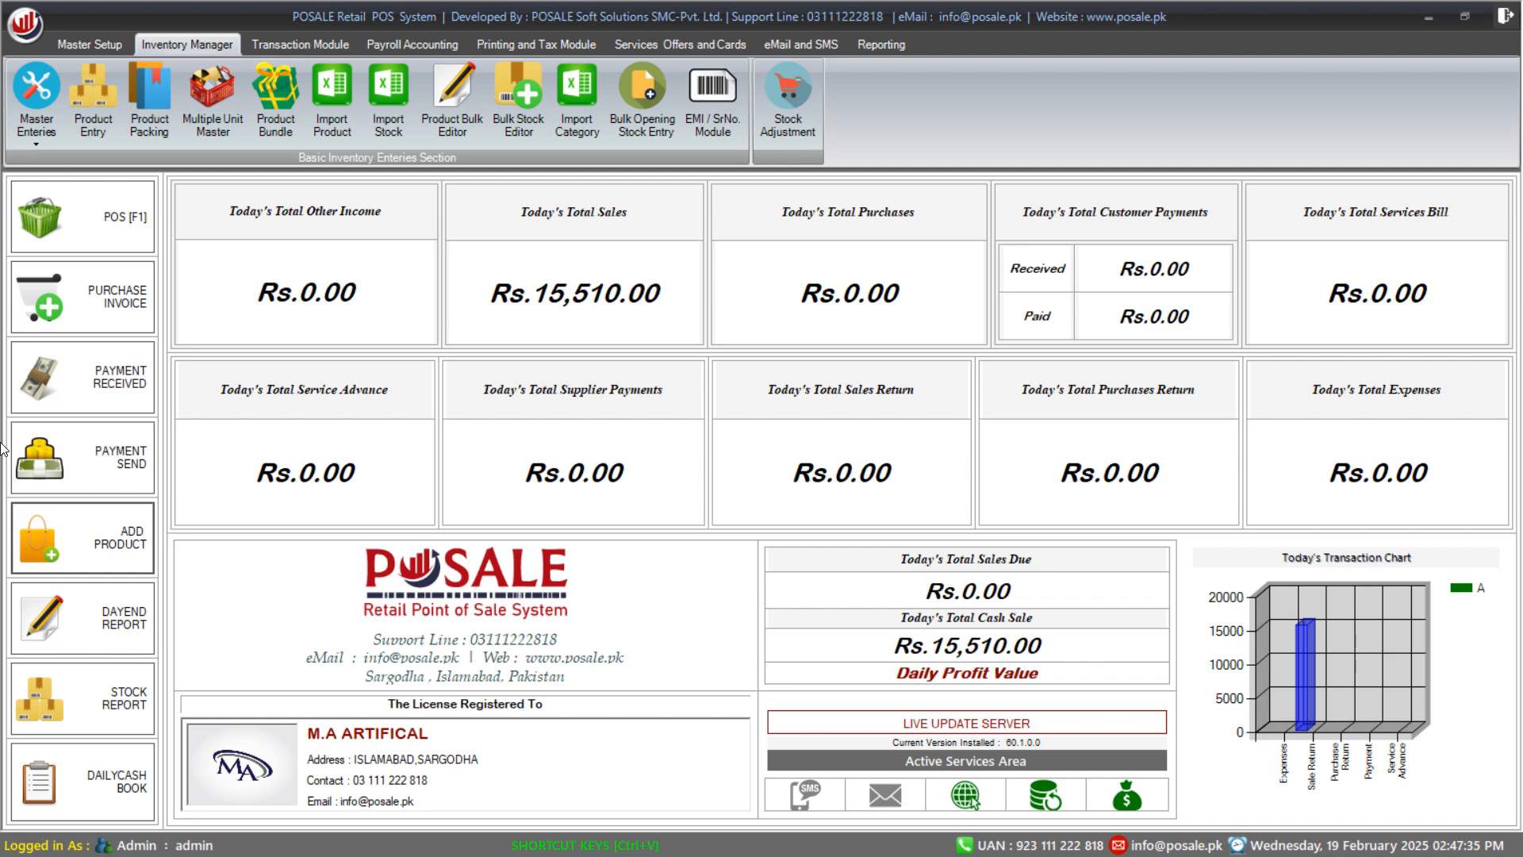
Step: View the blank new supplier registration form and close it
click(292, 43)
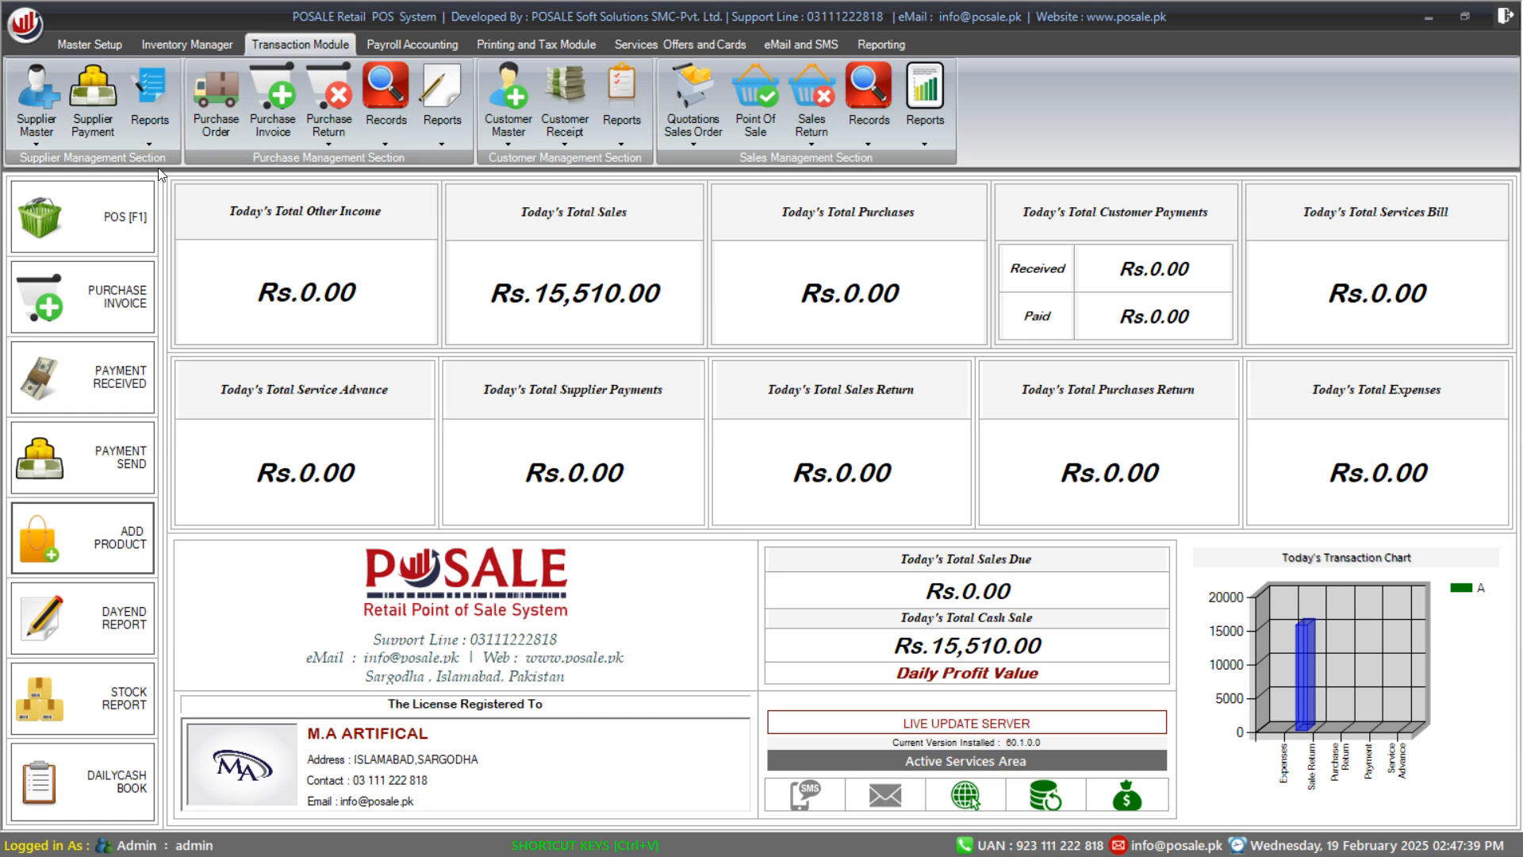
click(37, 143)
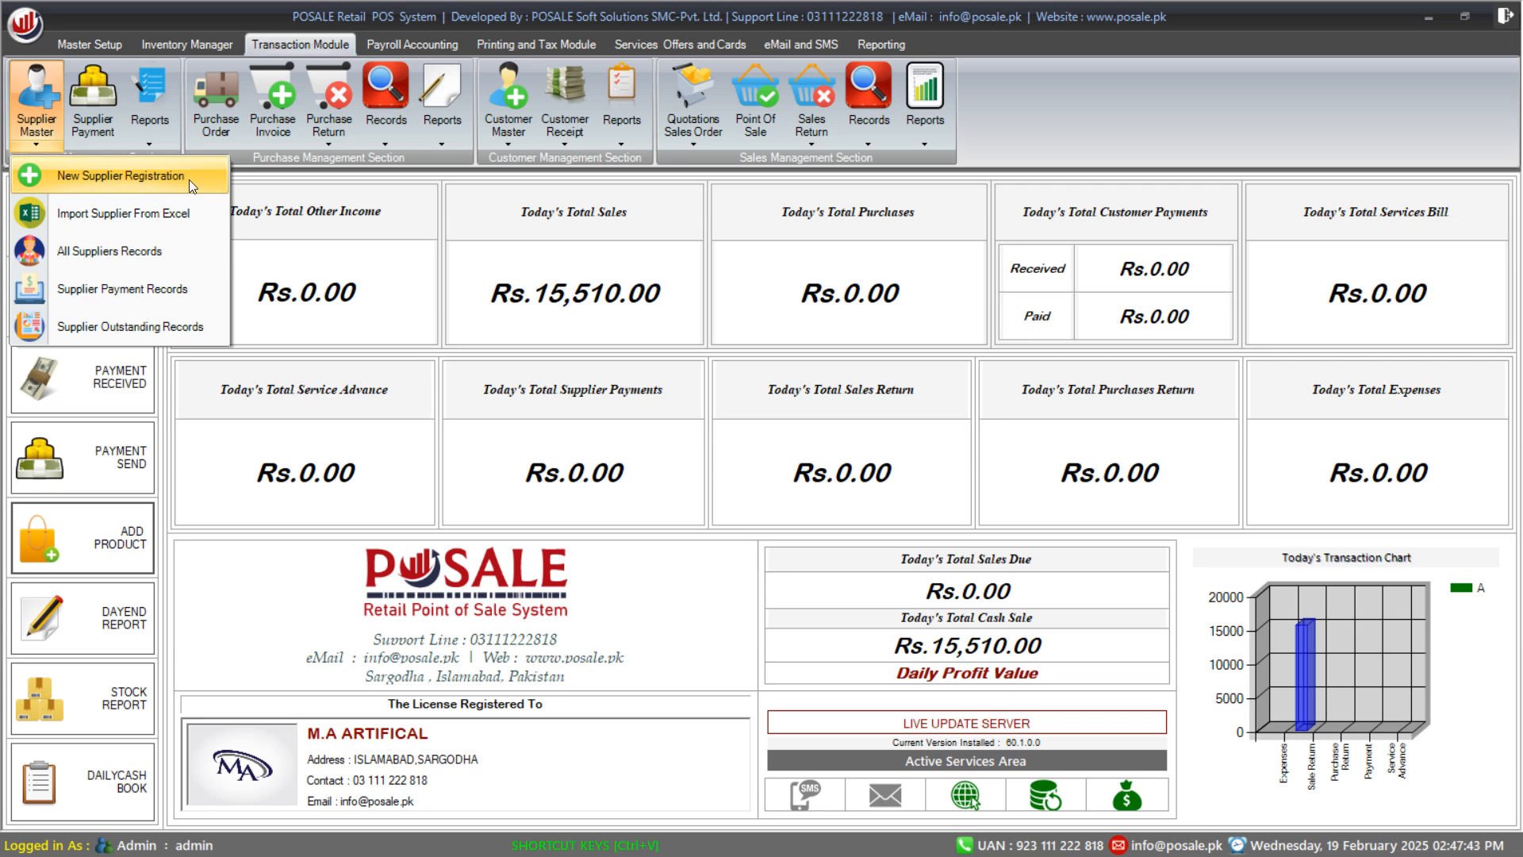
click(132, 180)
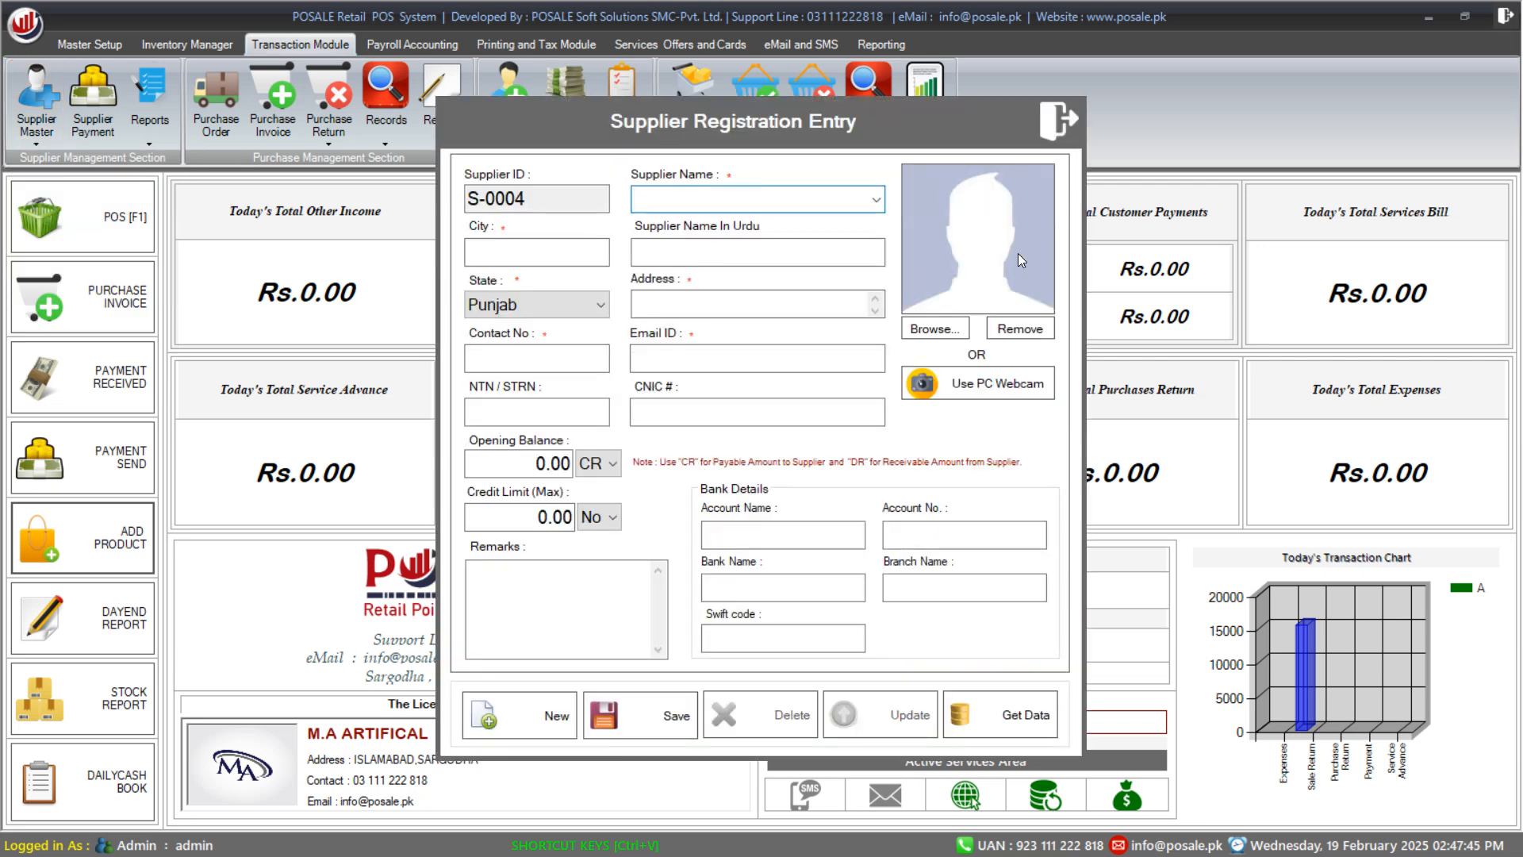
click(1057, 127)
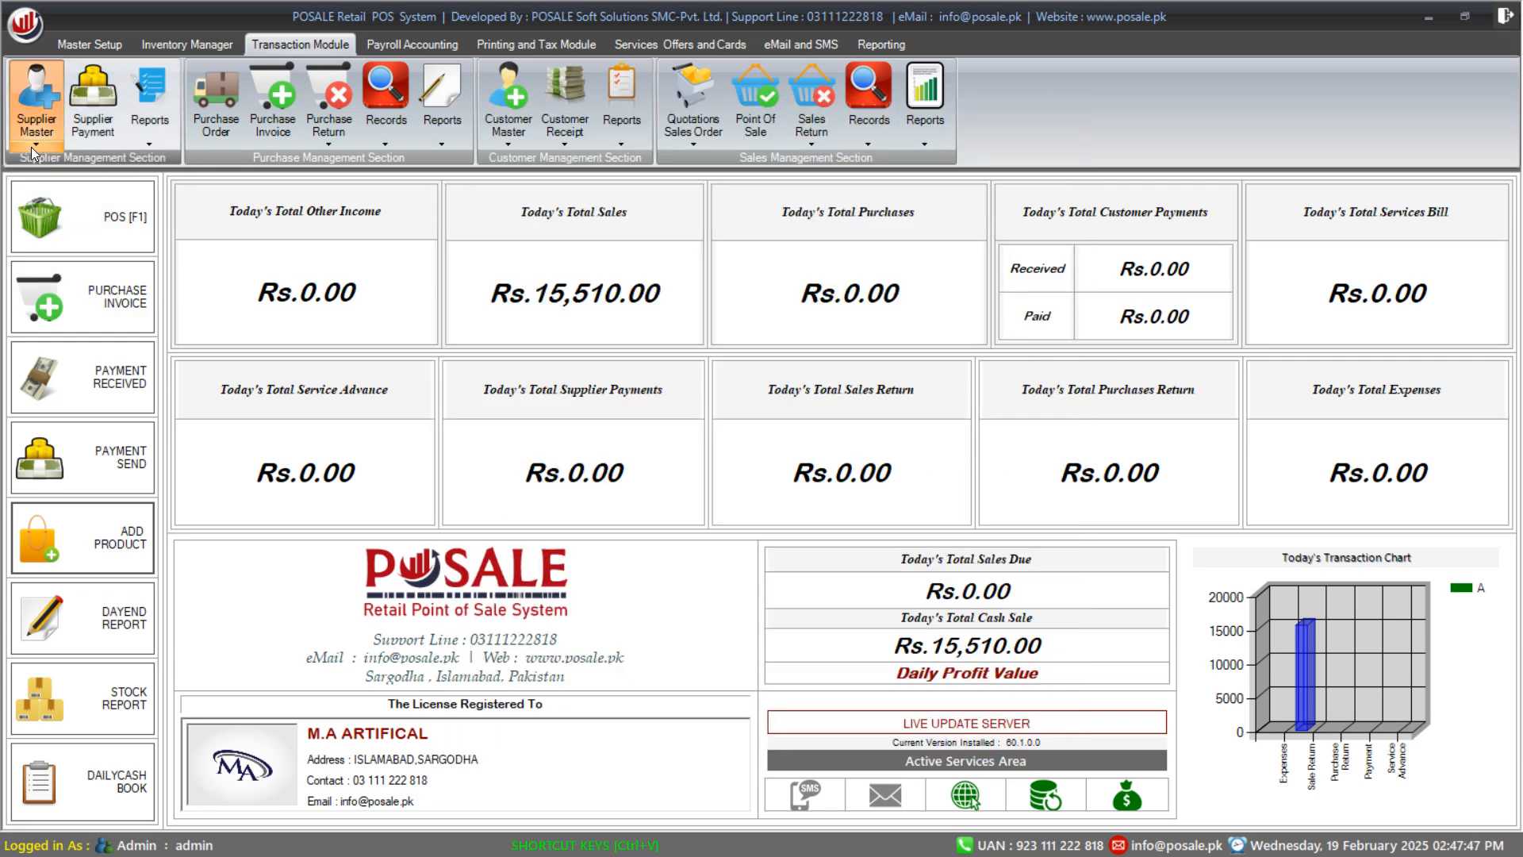
Step: View the supplier Excel import/export sheet and close it
click(31, 146)
click(74, 219)
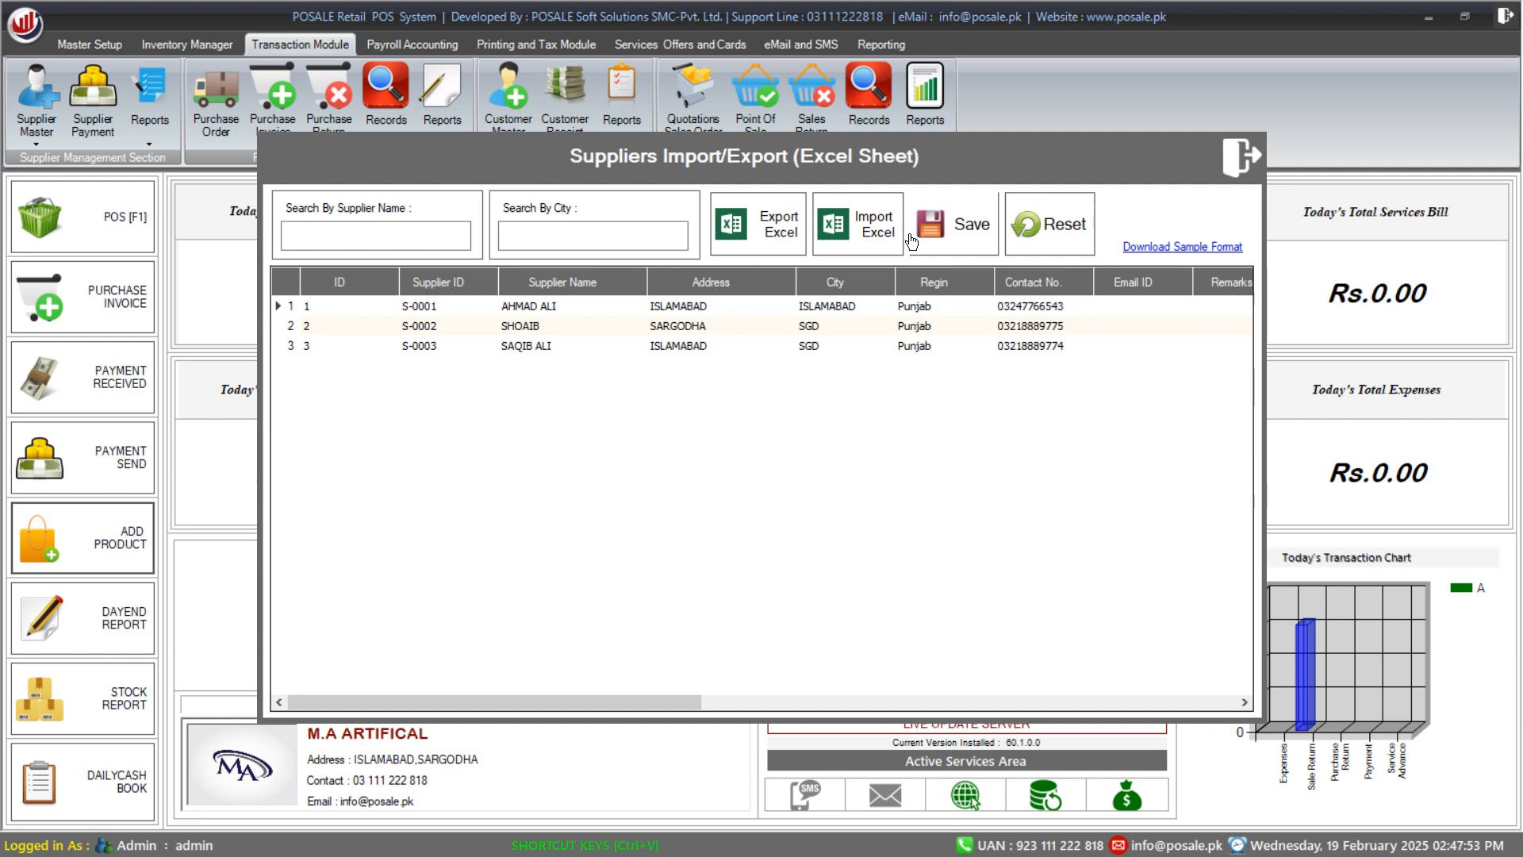
click(1238, 158)
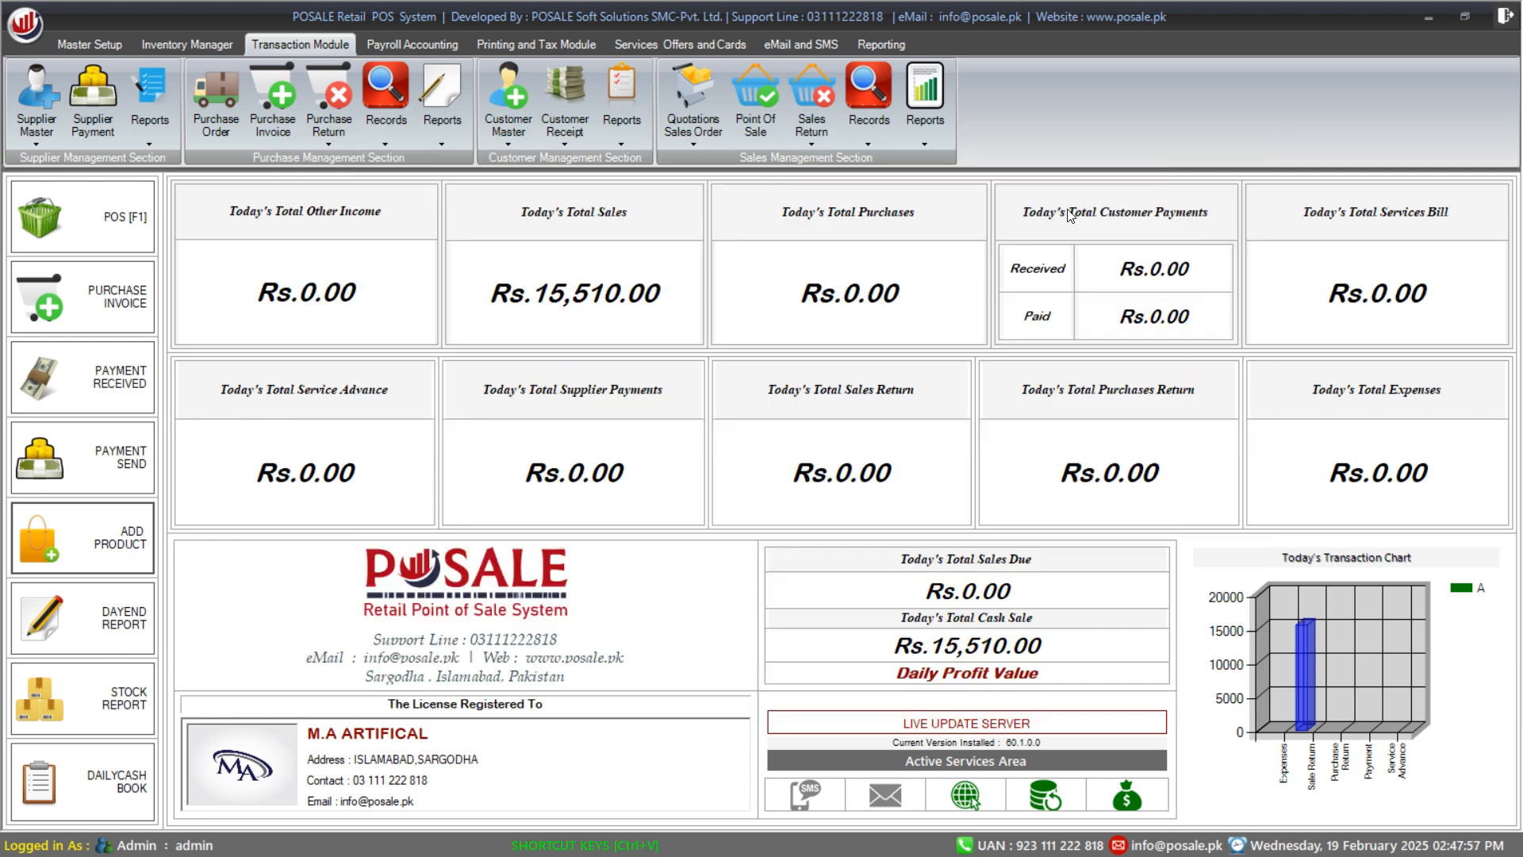
Step: Open the first supplier in the supplier list for editing in the registration form
click(35, 146)
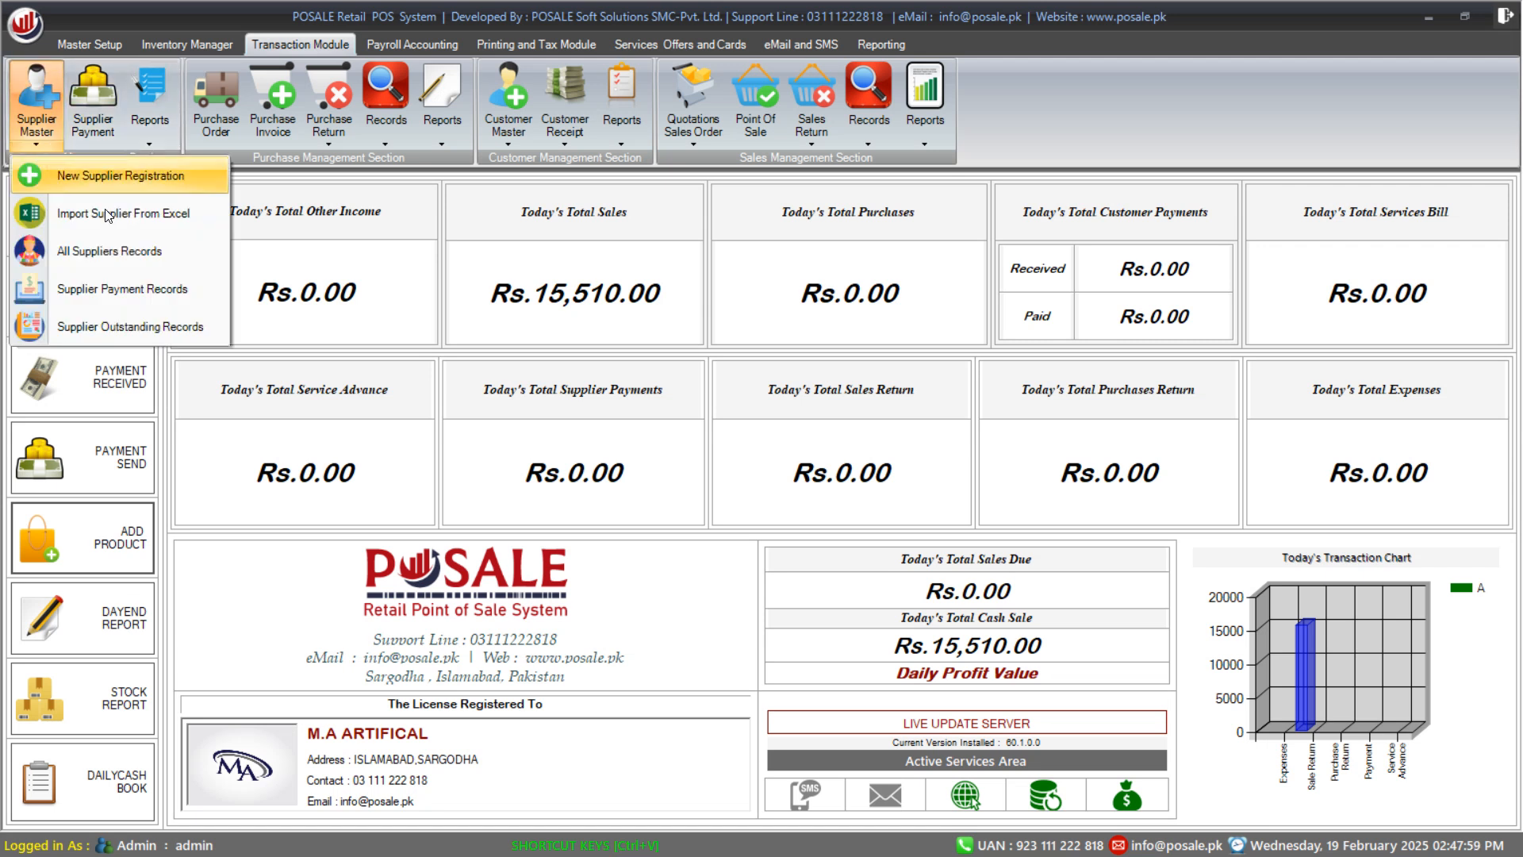
click(121, 177)
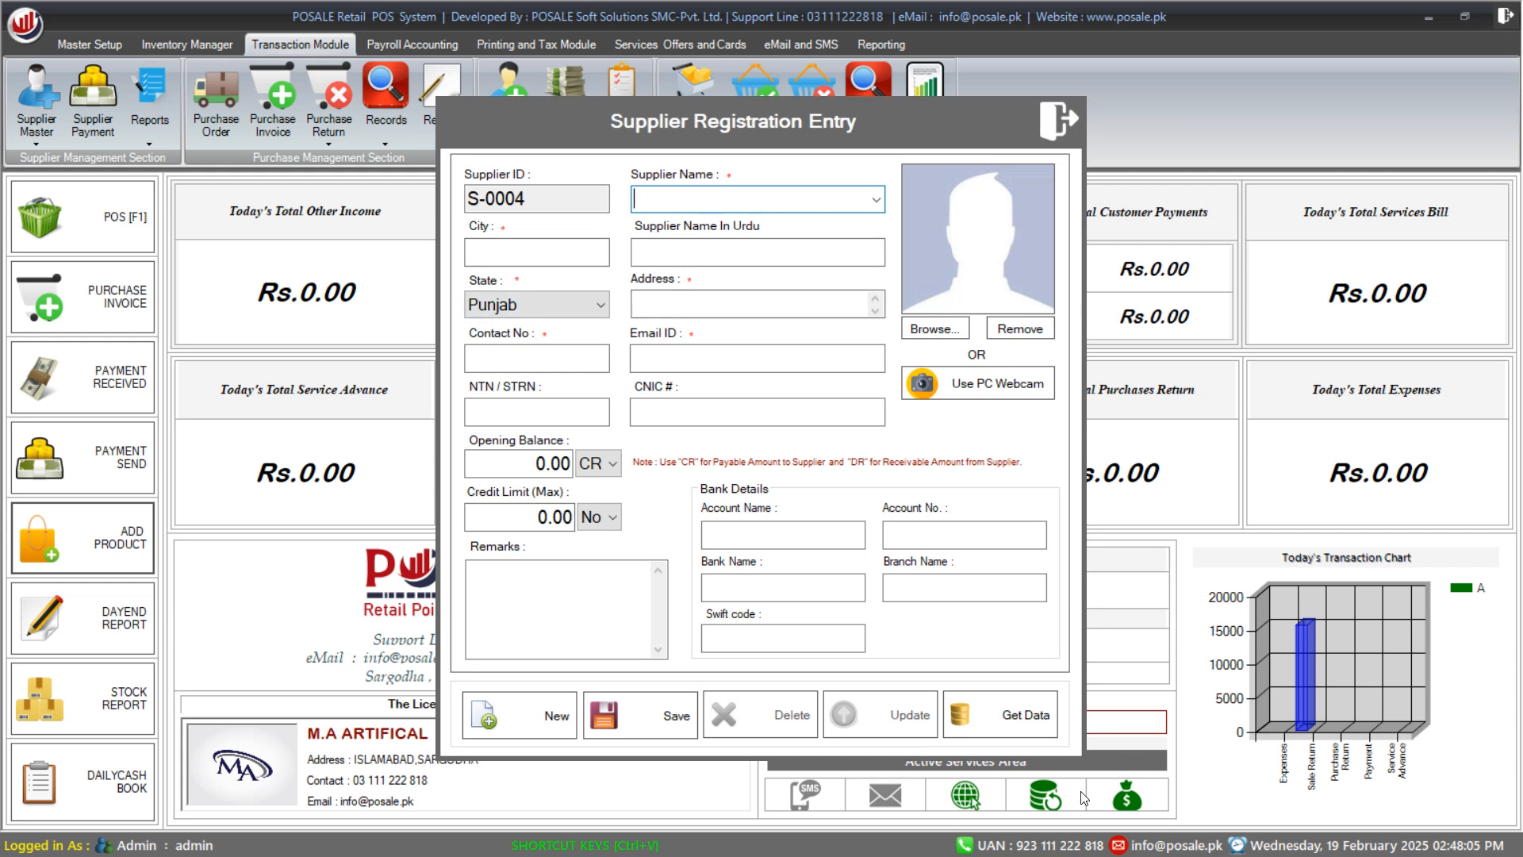
click(1031, 718)
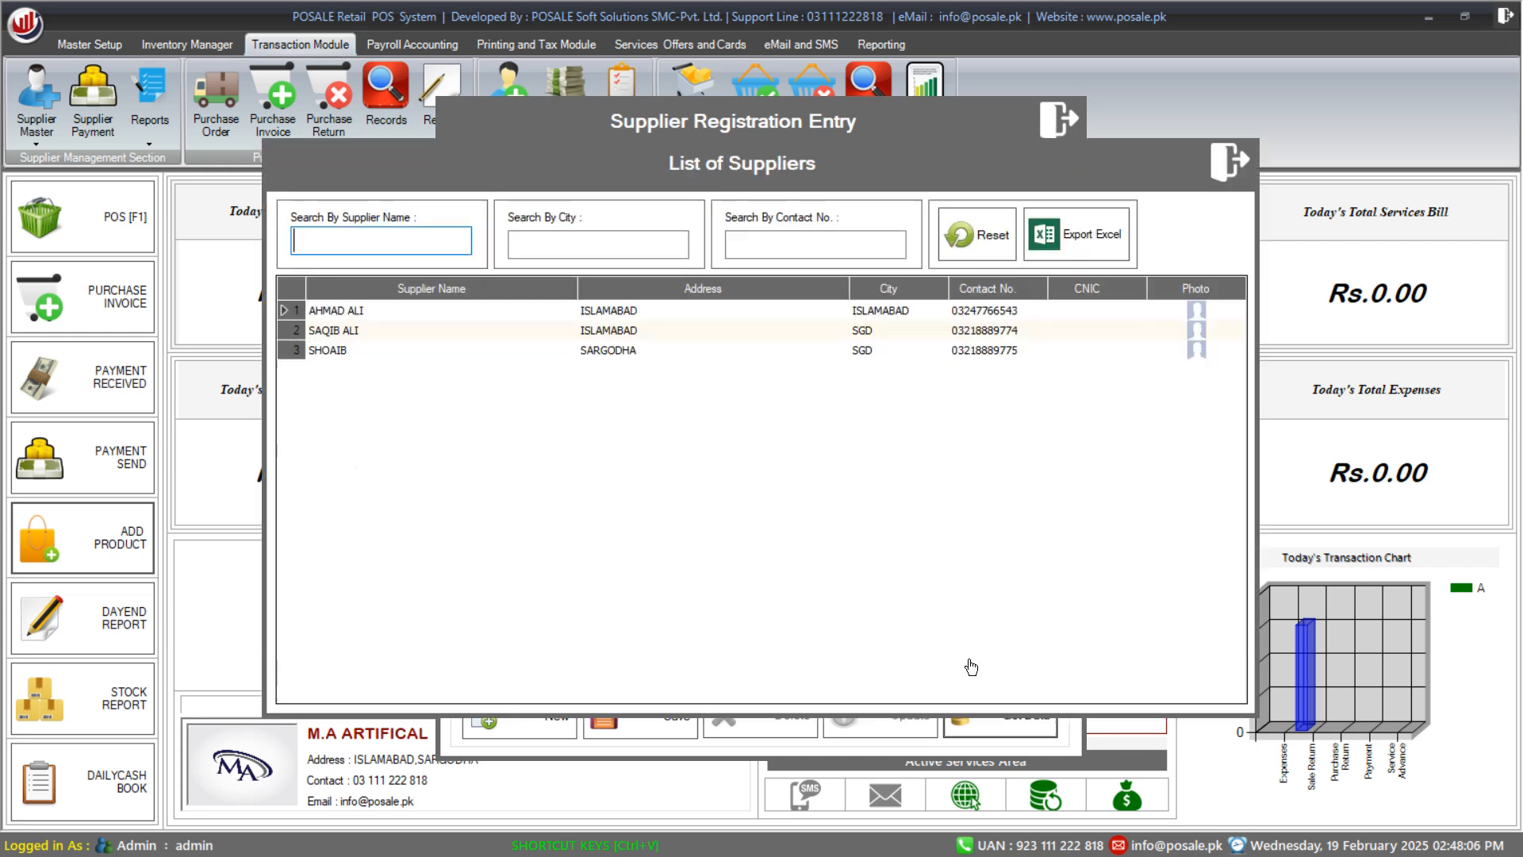
double_click(527, 311)
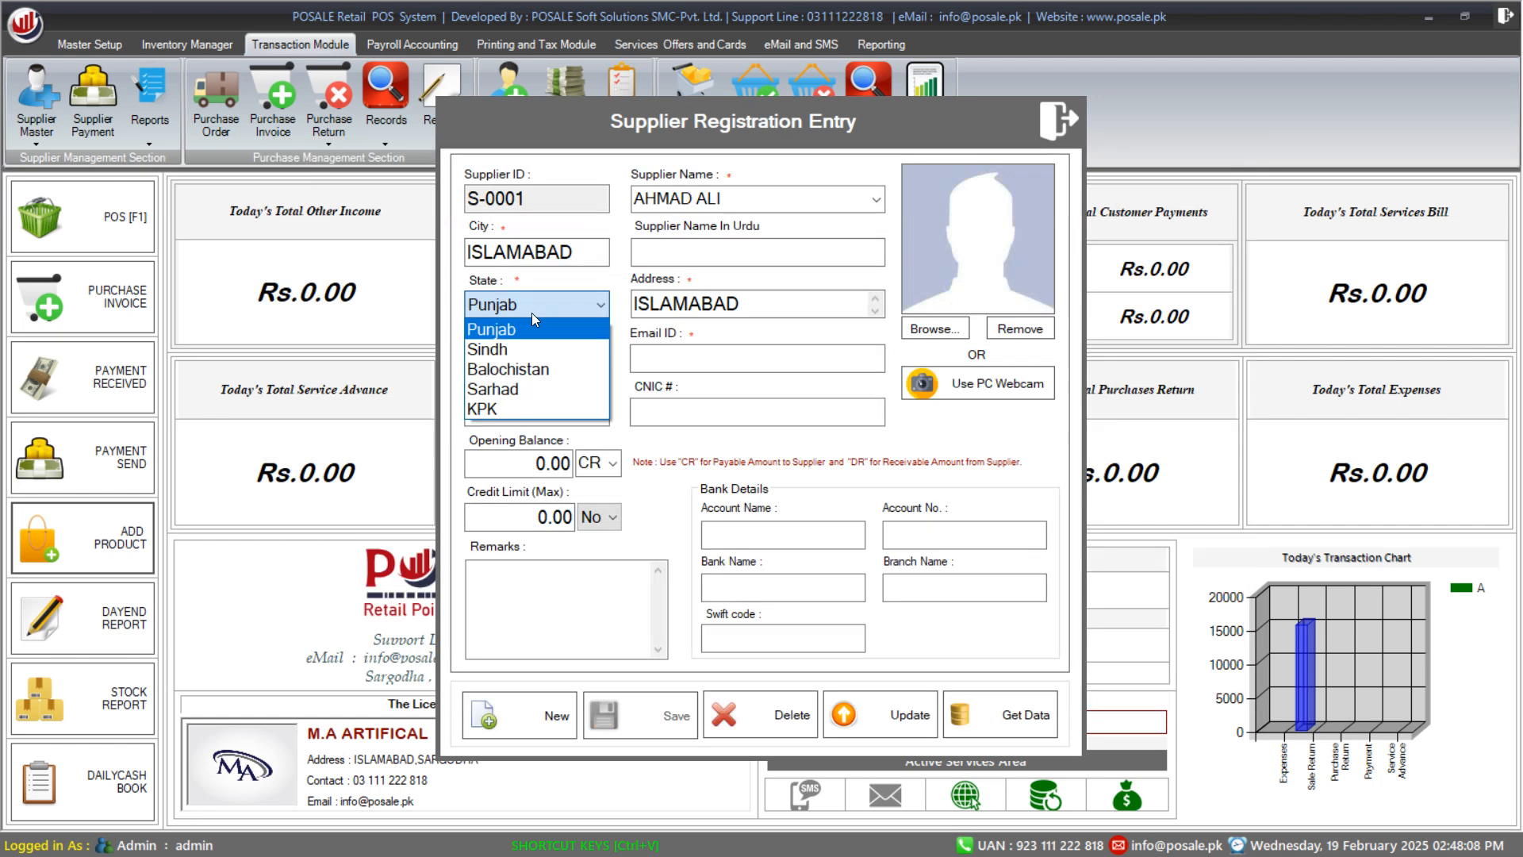
Step: Review the supplier's name, address, e-mail, opening balance and credit limit fields, and update the record without changing them
click(624, 376)
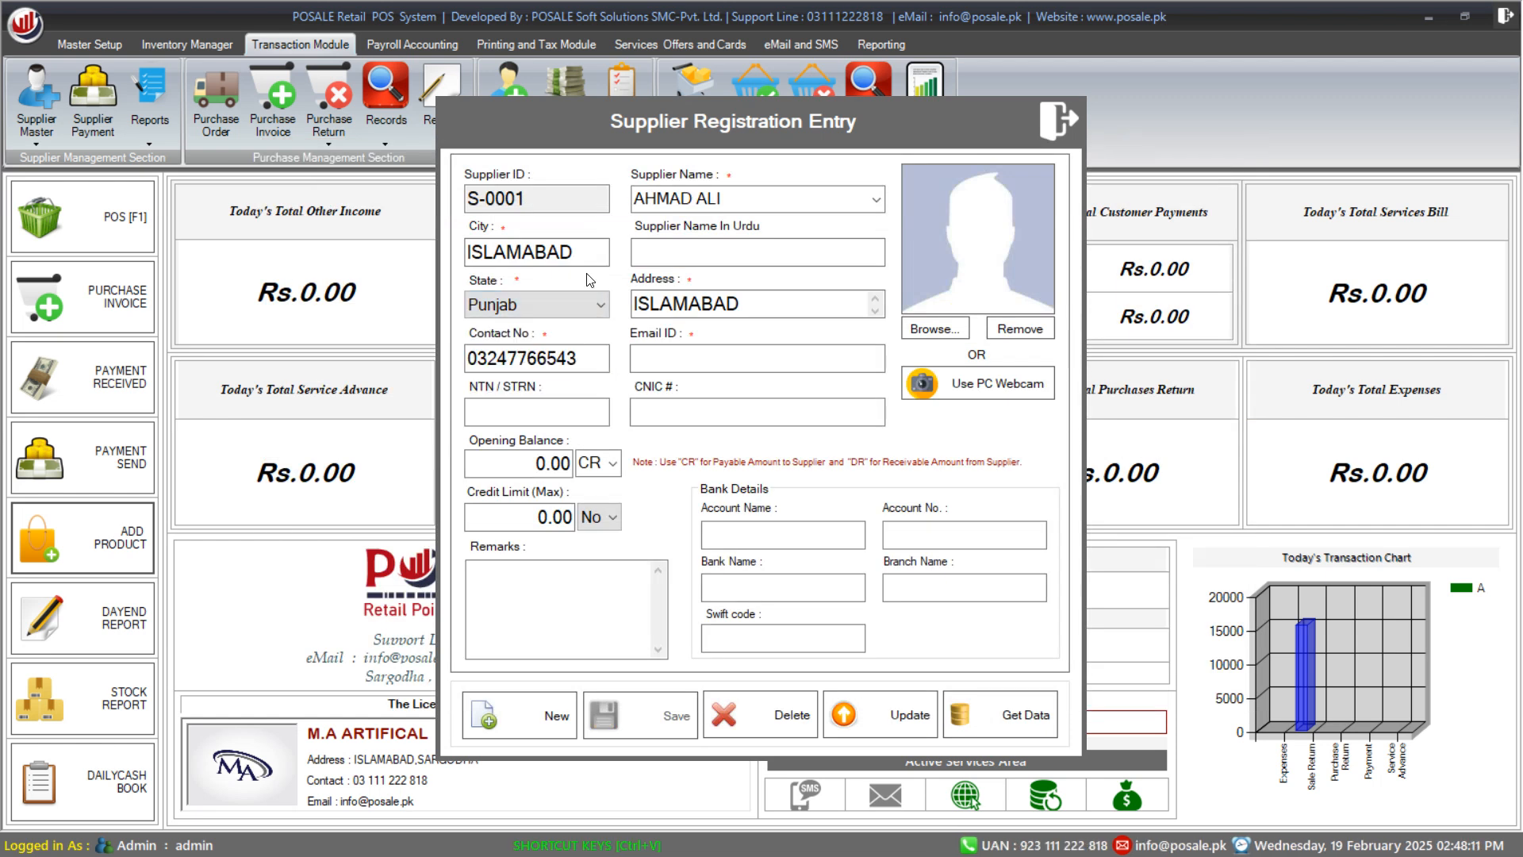
click(710, 205)
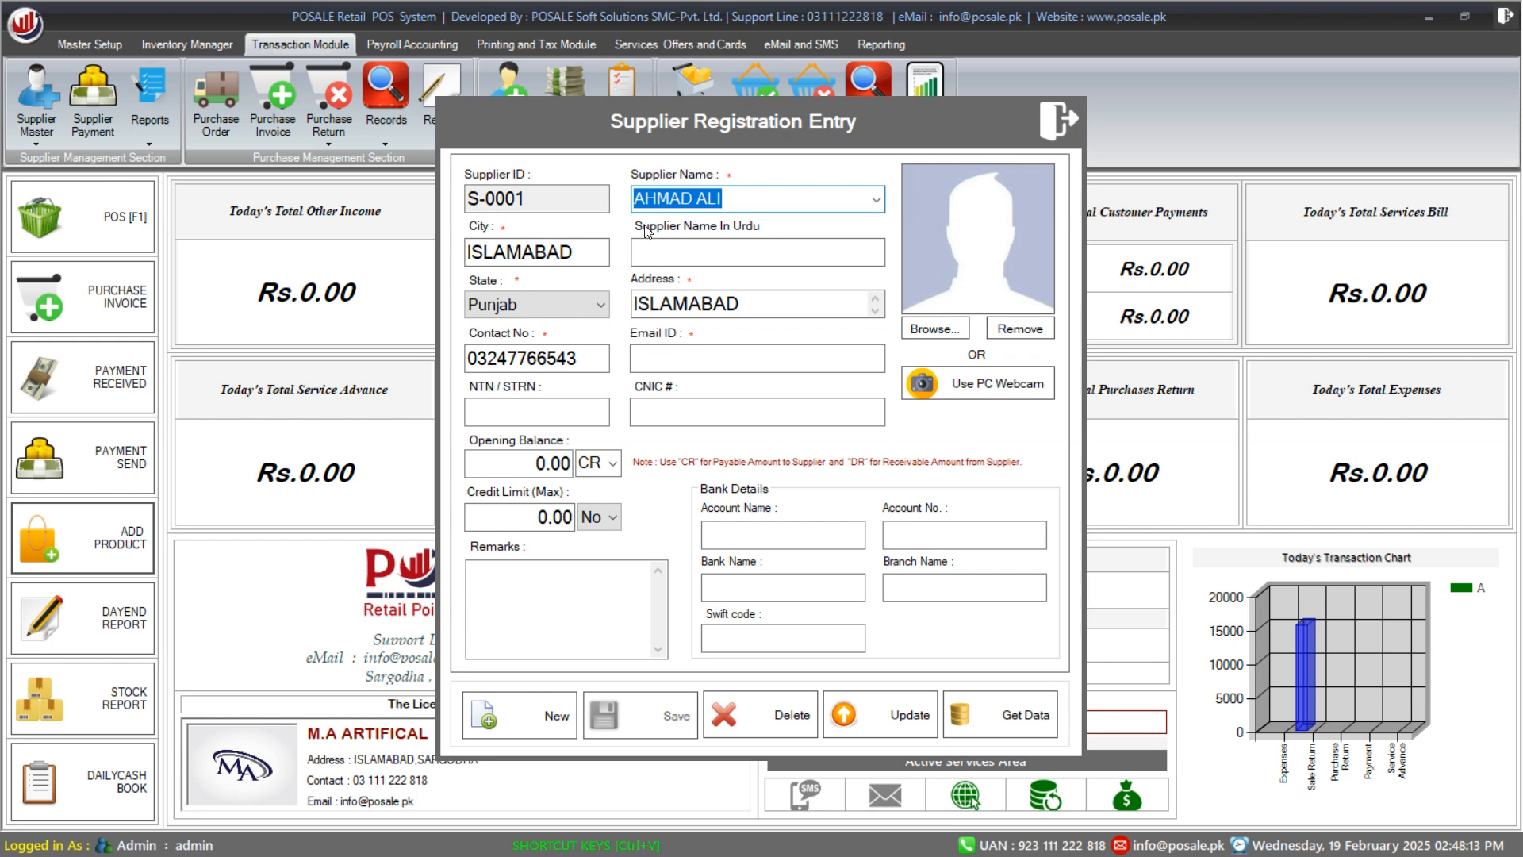
key(Tab)
key(Tab)
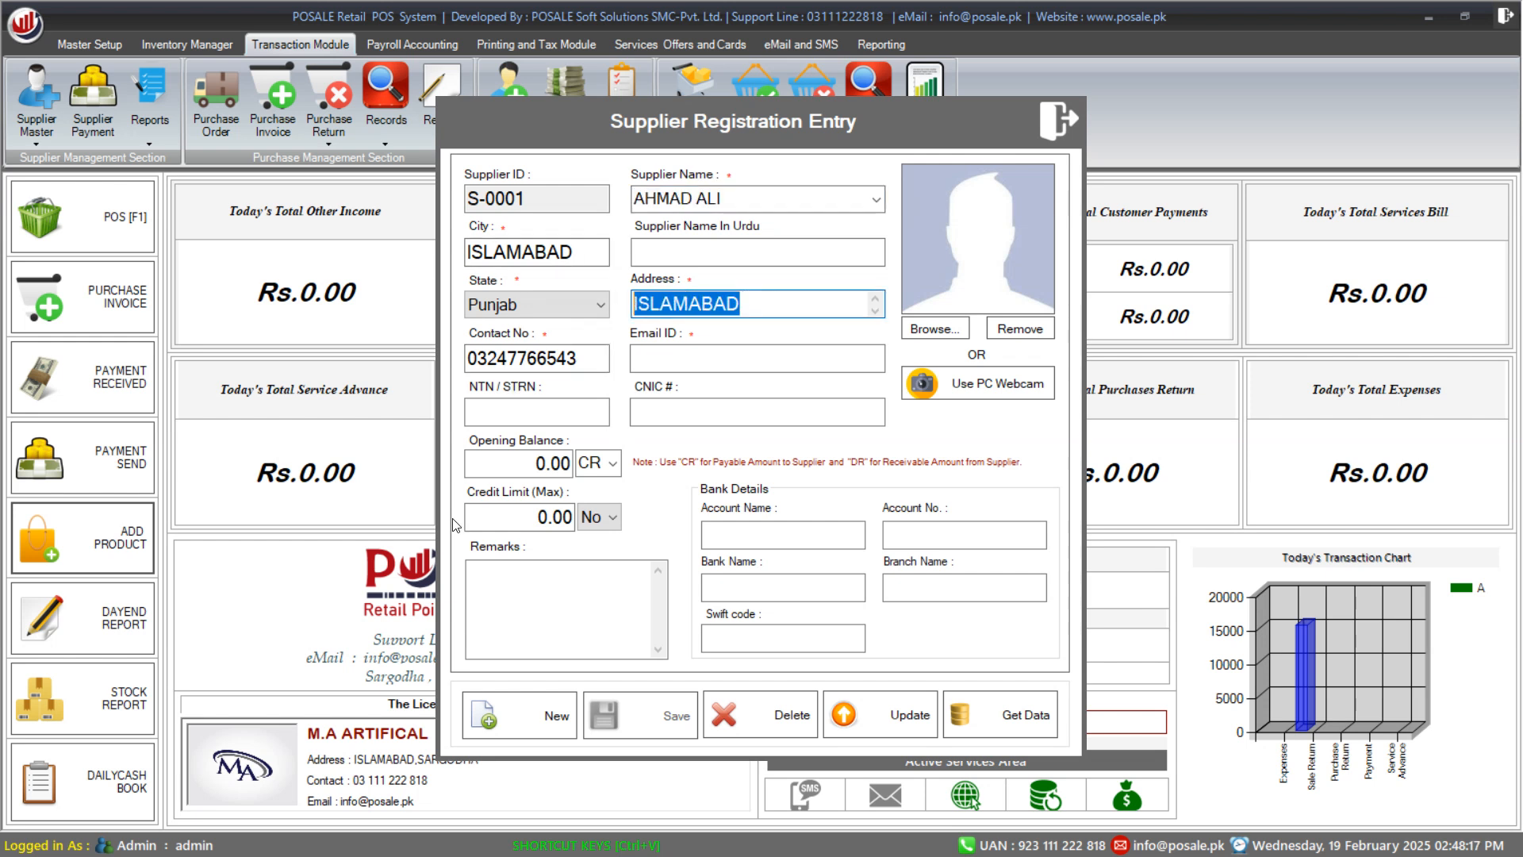
click(693, 358)
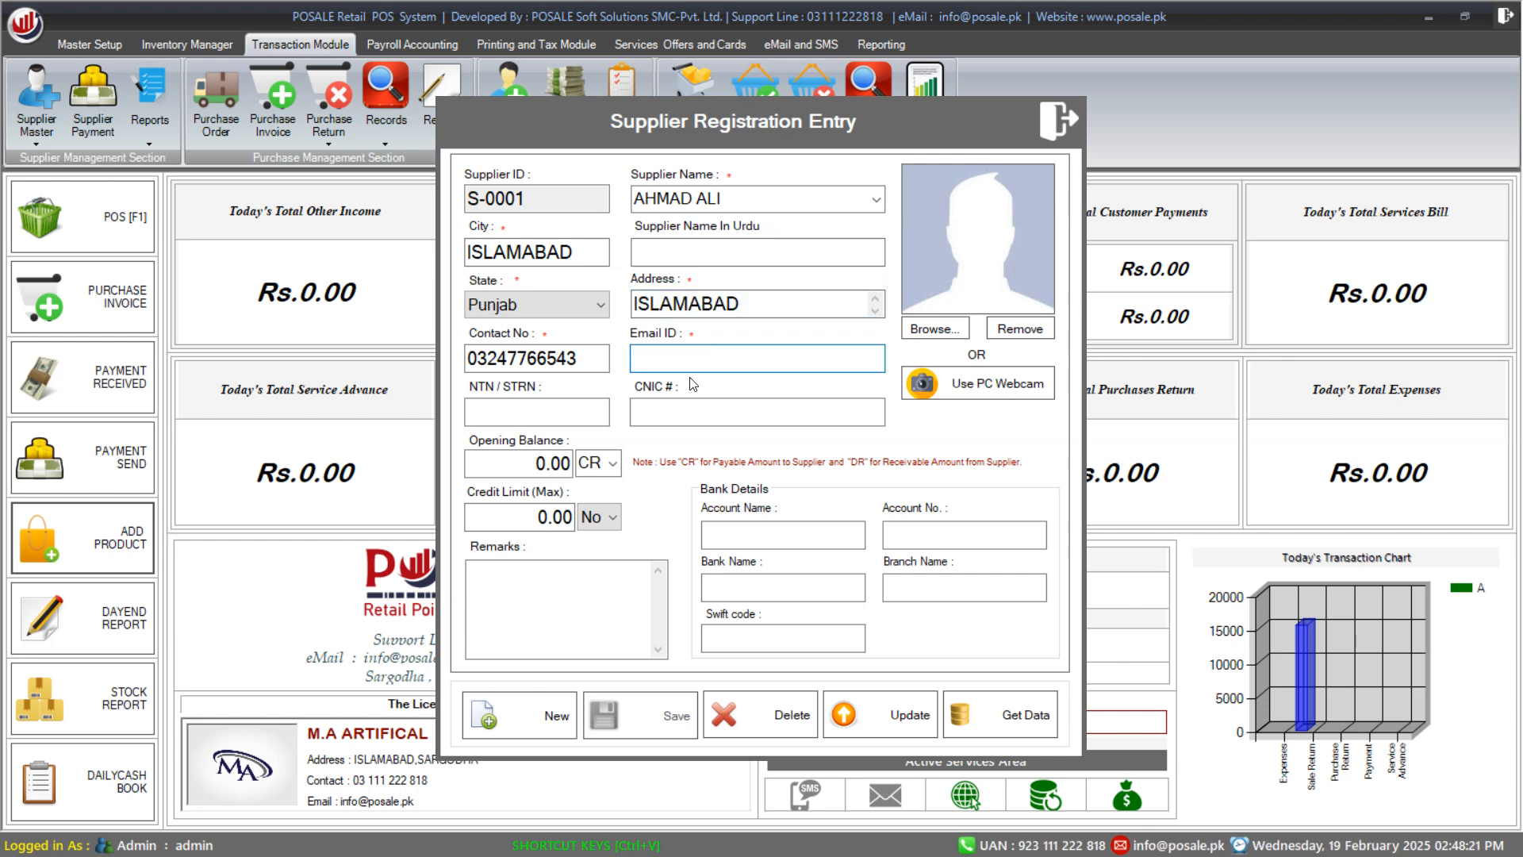
click(520, 475)
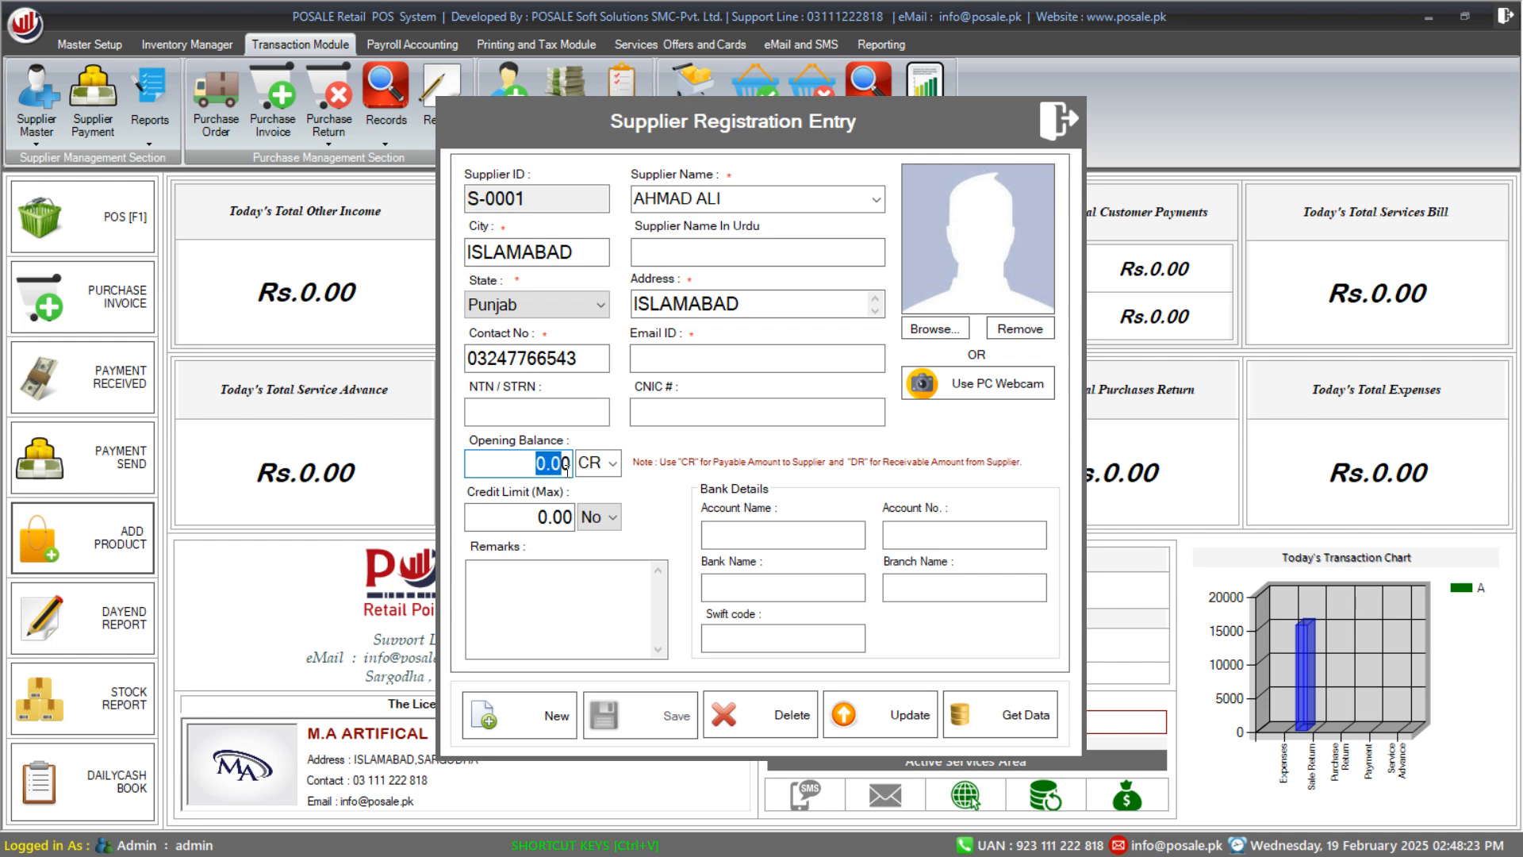
click(531, 525)
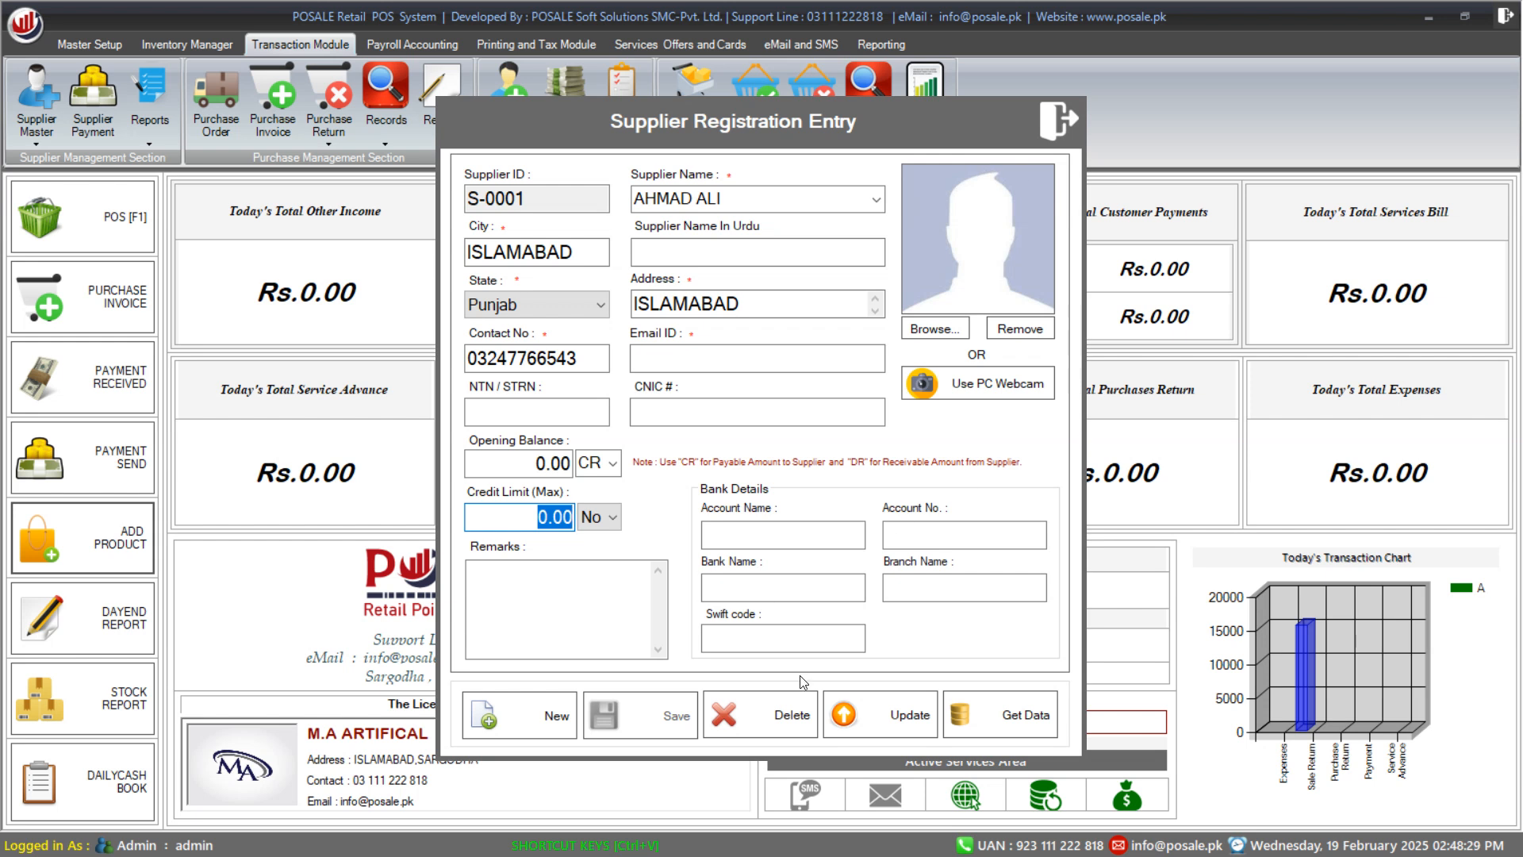
click(885, 708)
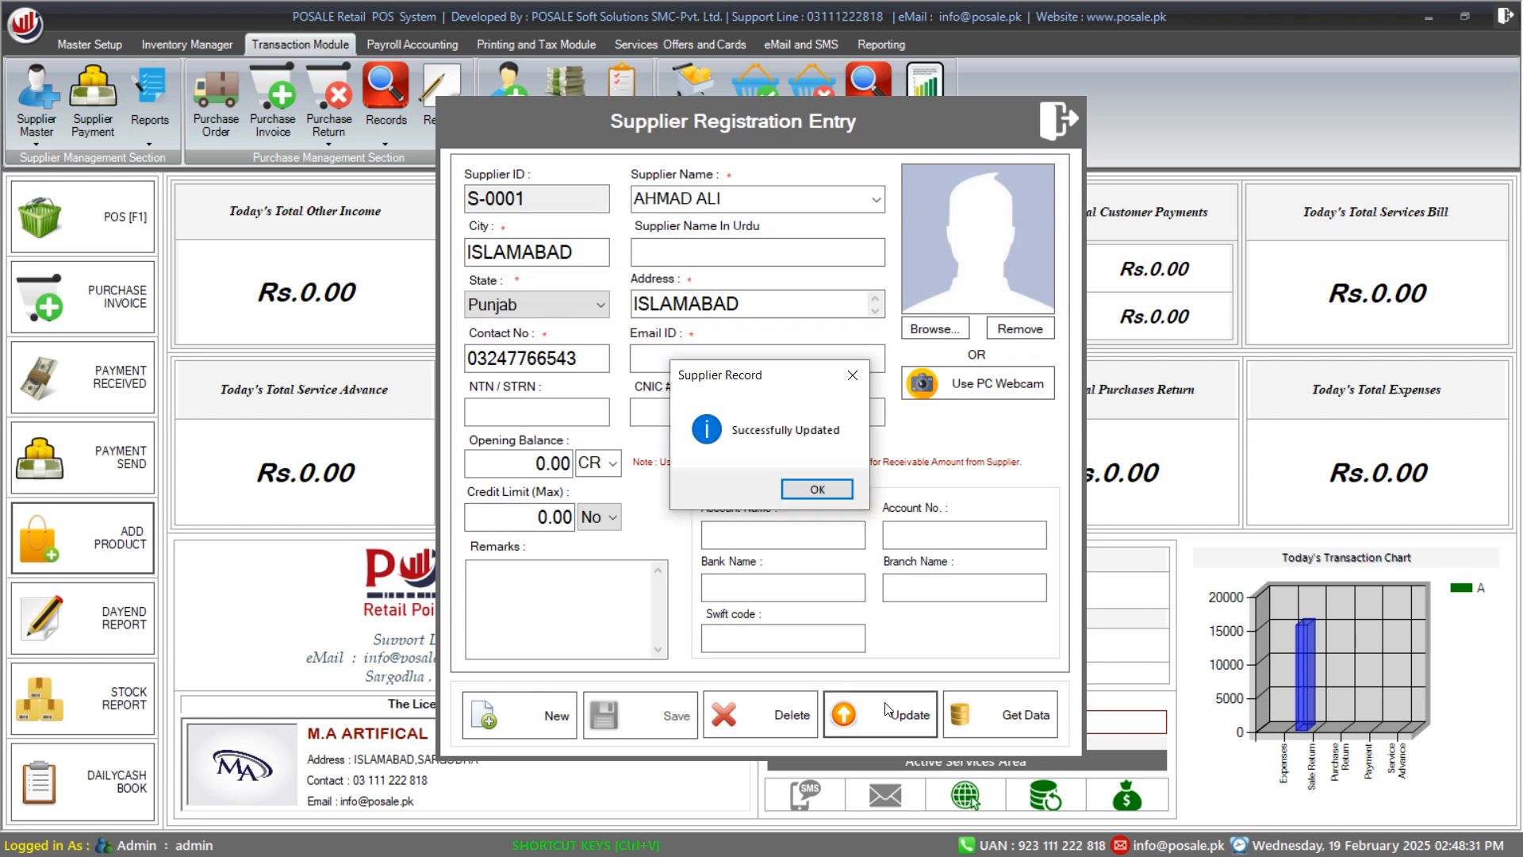
click(839, 494)
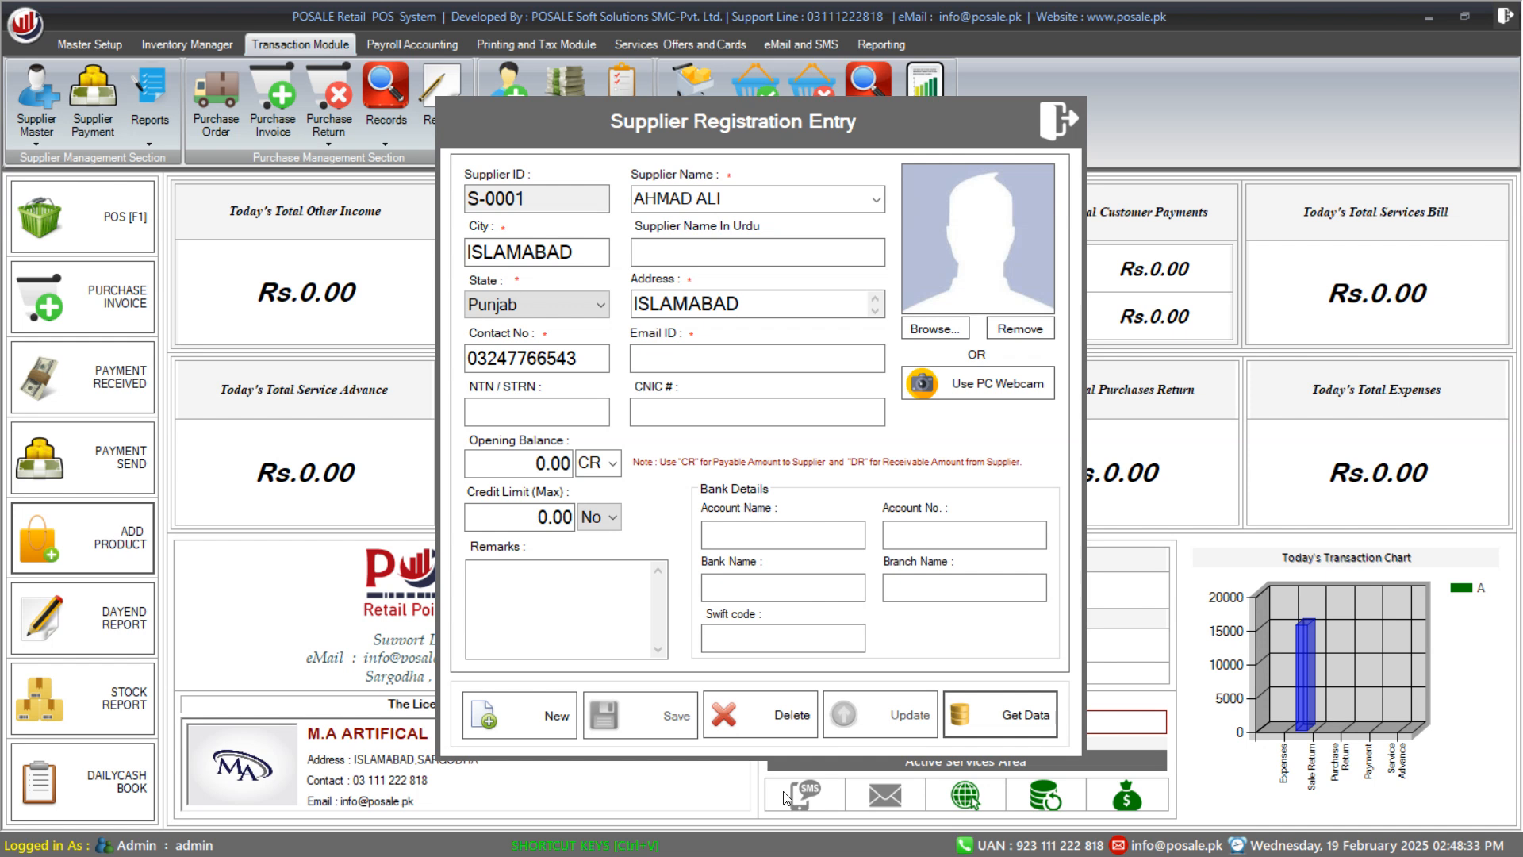
Step: Close the supplier registration form and load an existing customer from the all-customers record list into the Customer Registration Form
click(1059, 119)
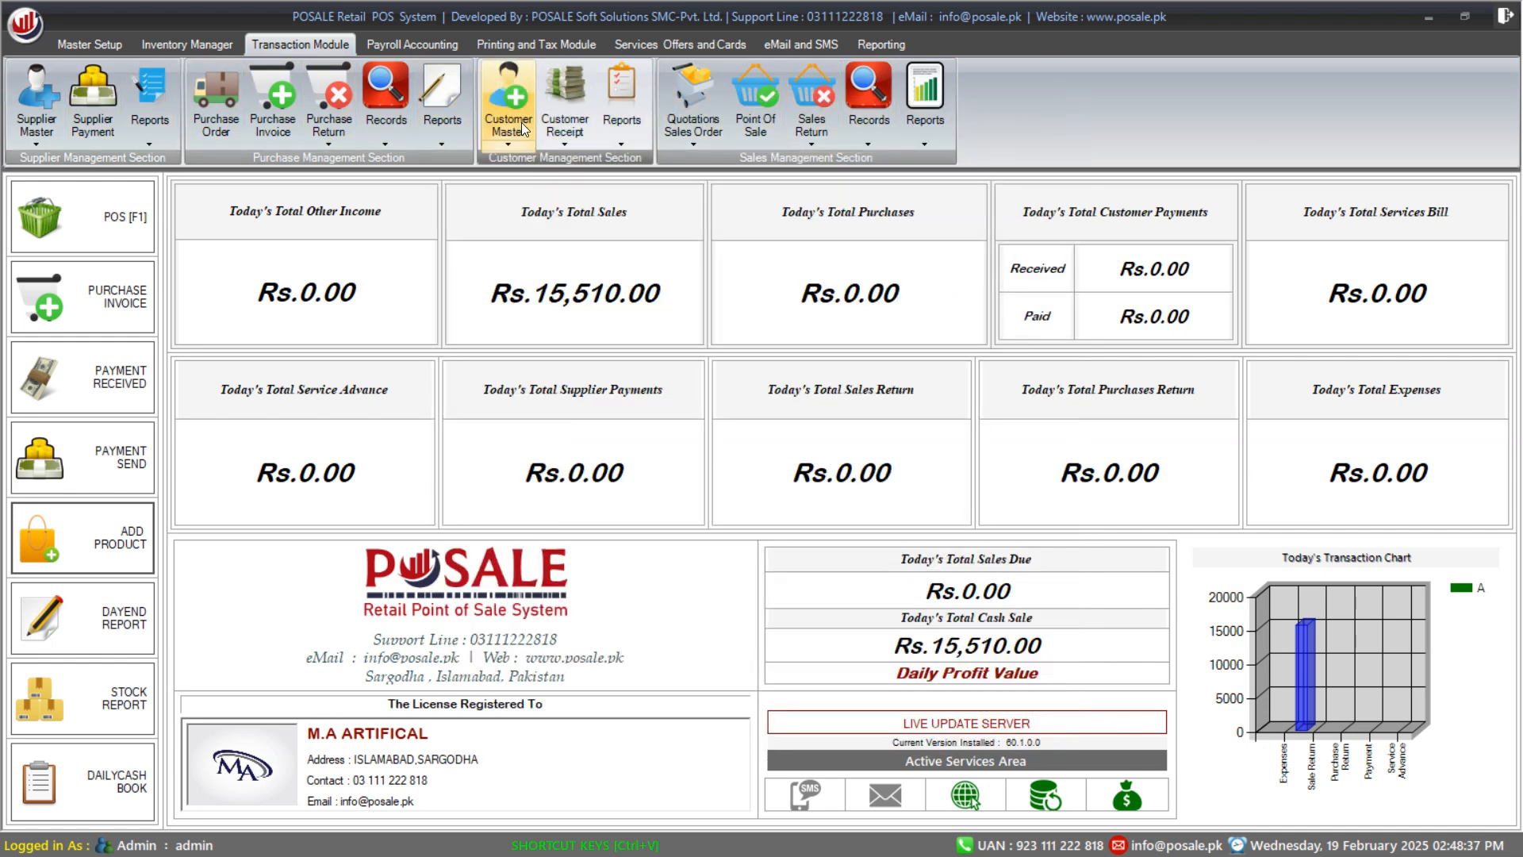
click(509, 146)
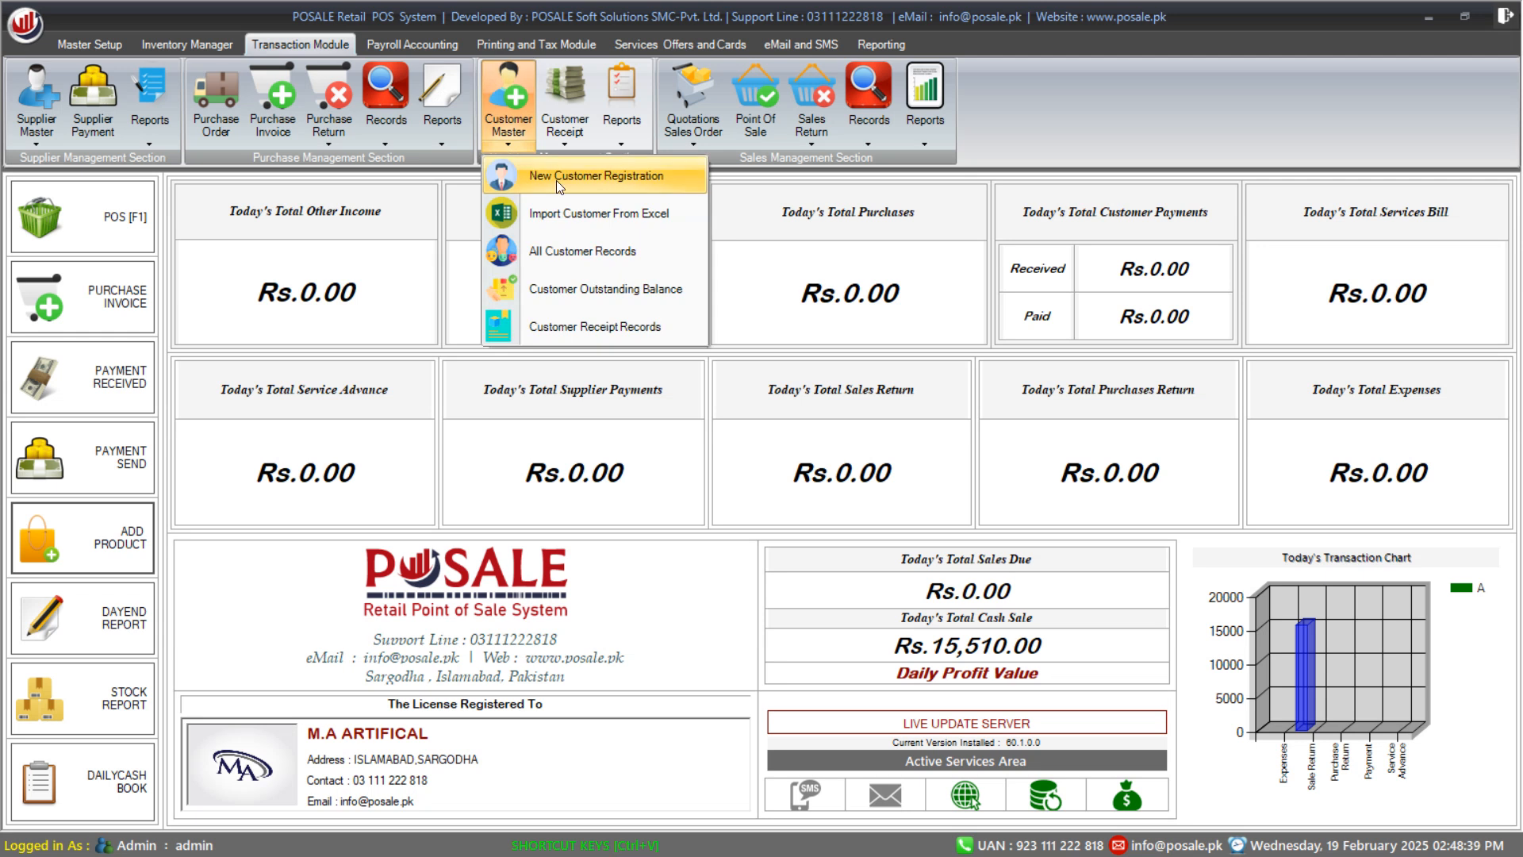
click(621, 177)
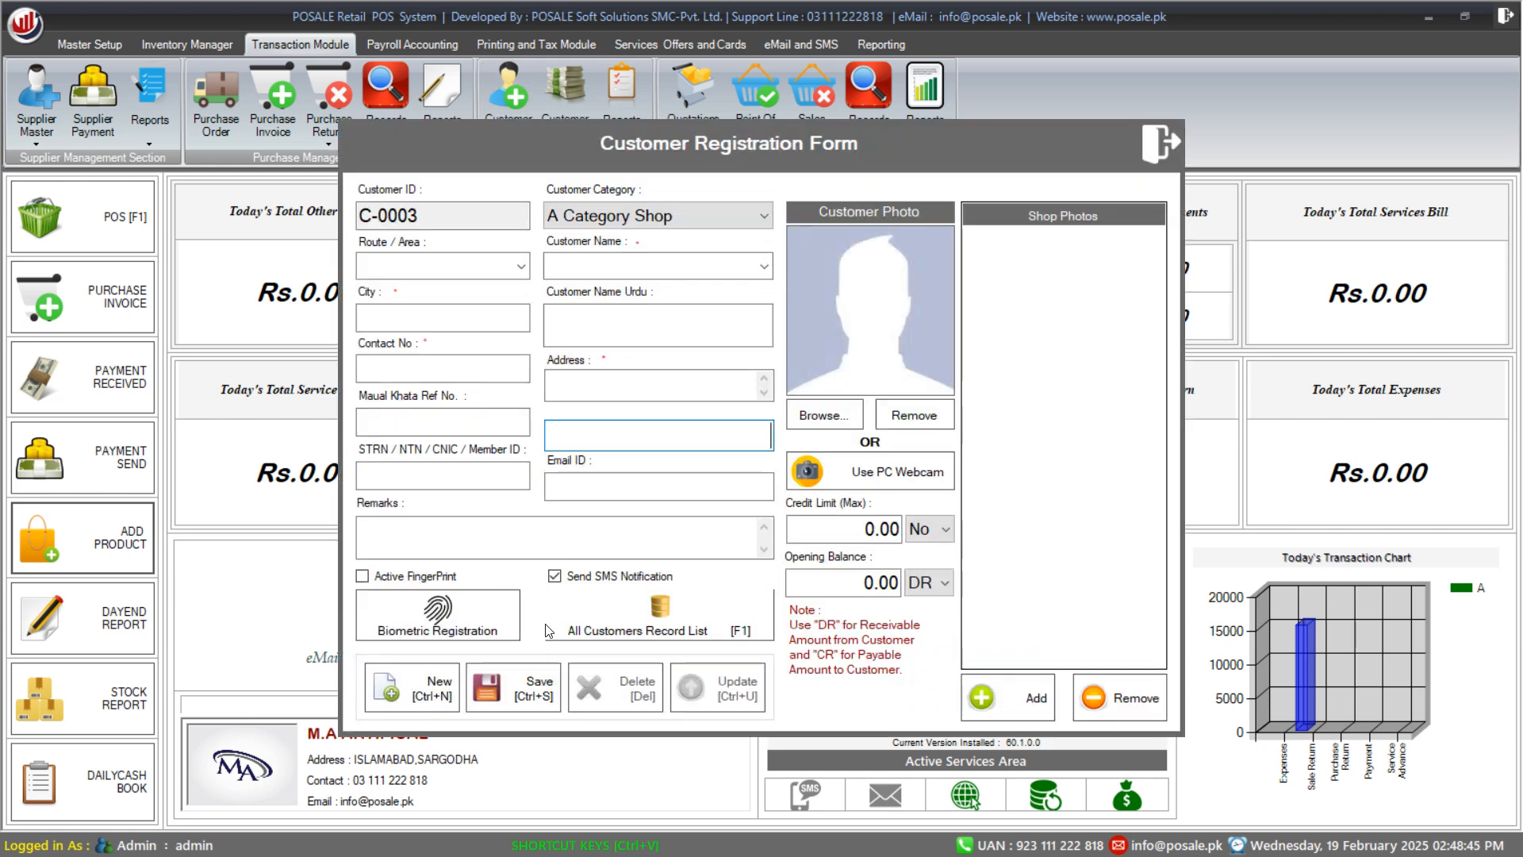
click(655, 621)
double_click(542, 377)
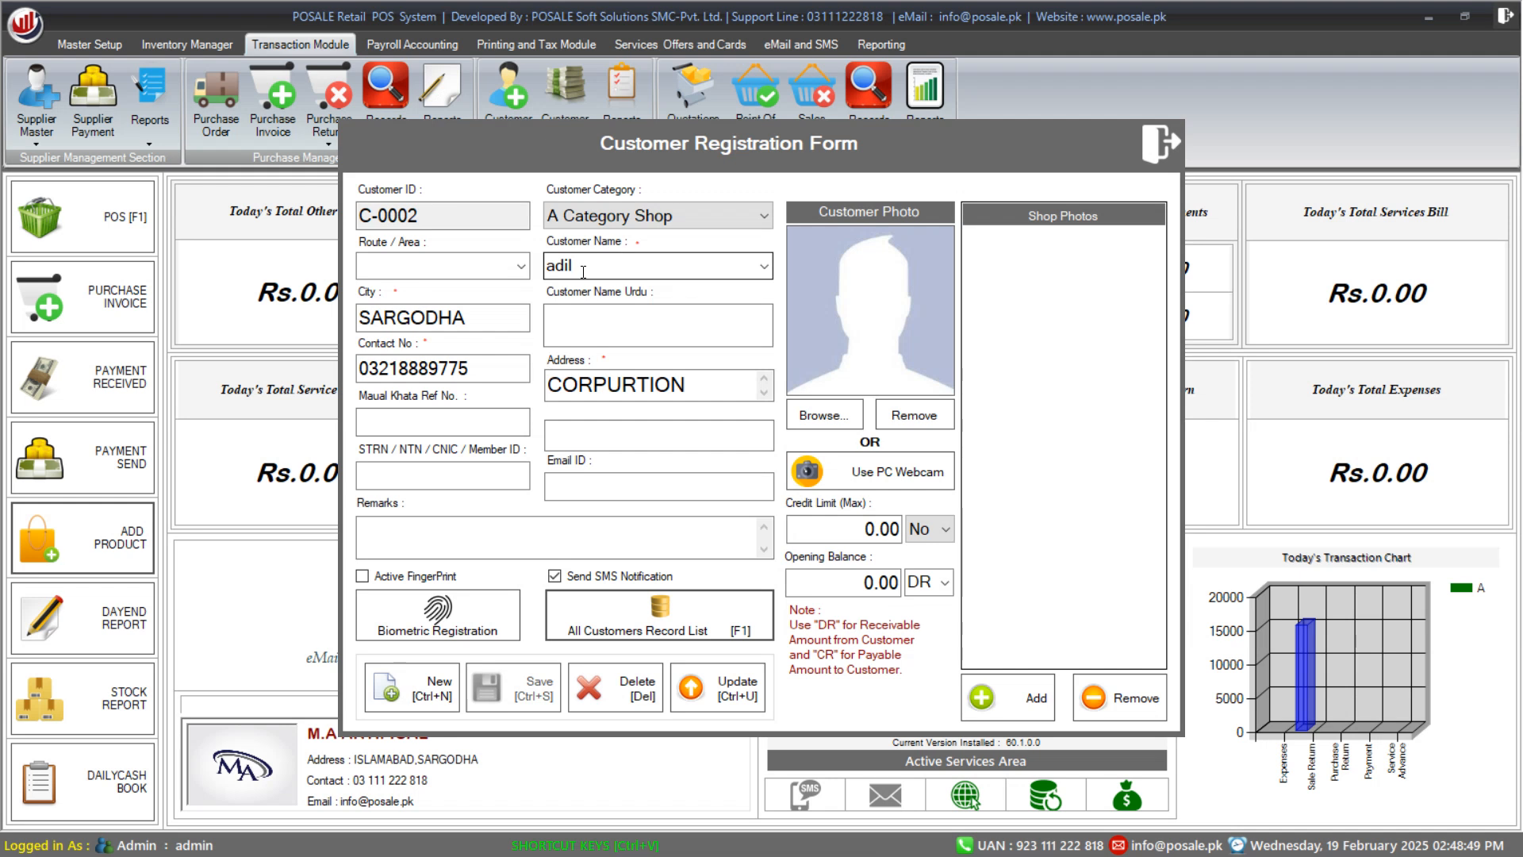
Step: Examine the customer's name, city, address, credit limit, opening balance and manual khata reference fields in the loaded record
click(584, 272)
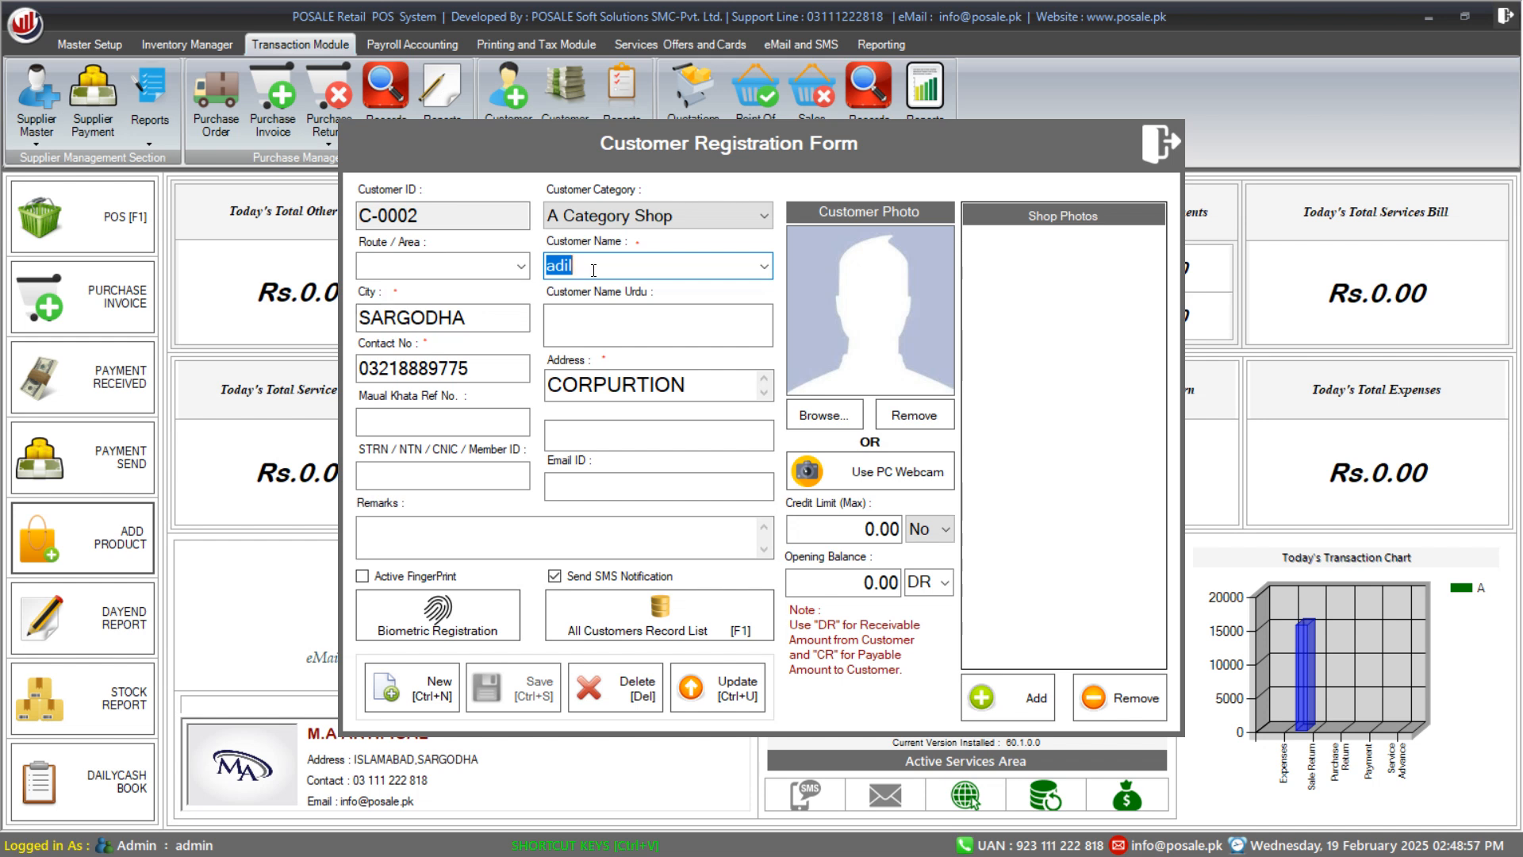
click(468, 318)
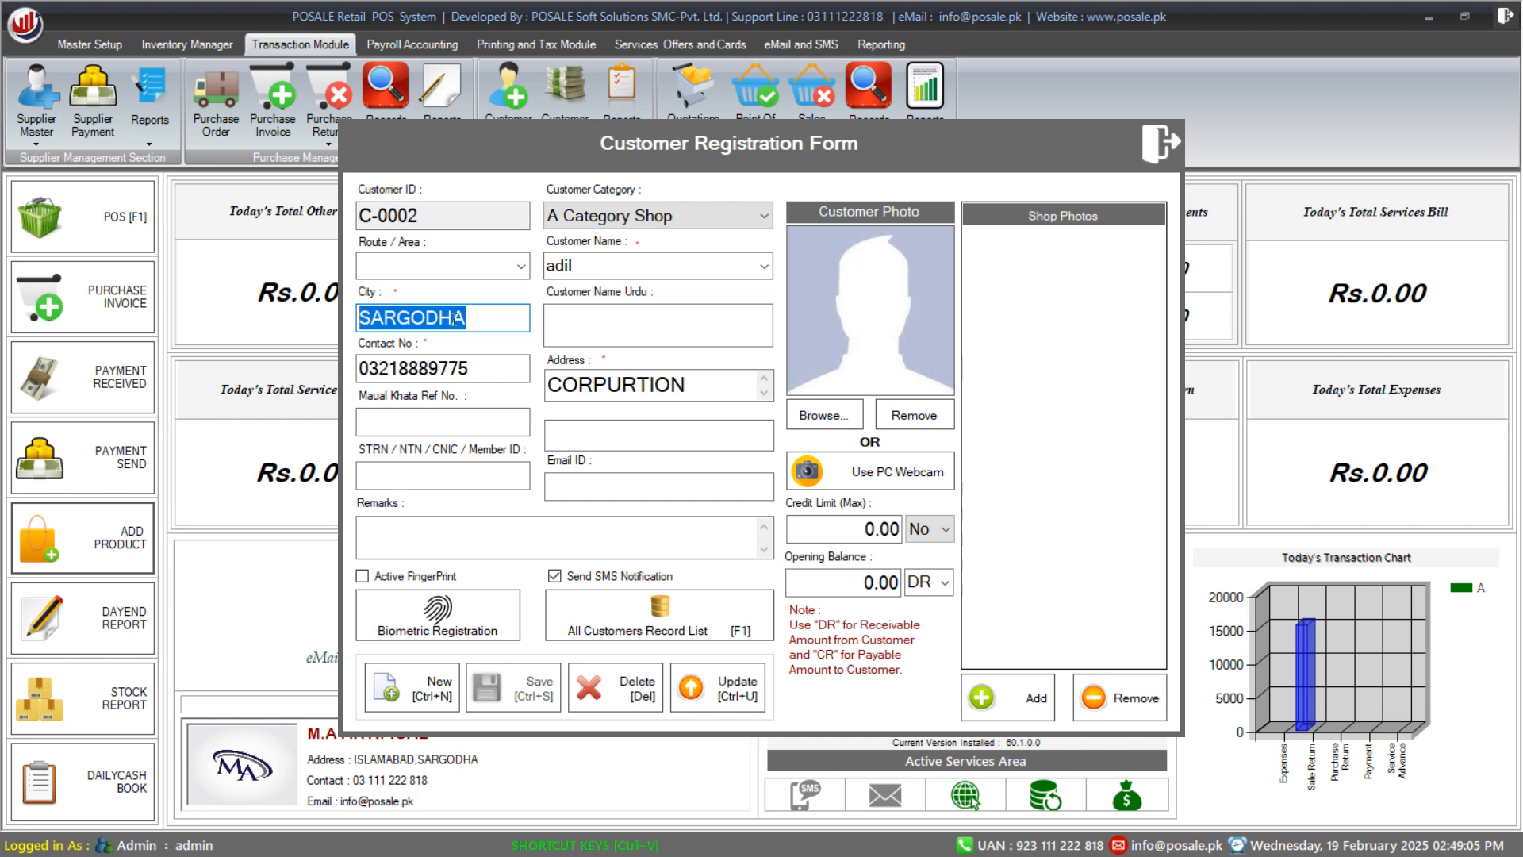
click(497, 318)
double_click(703, 392)
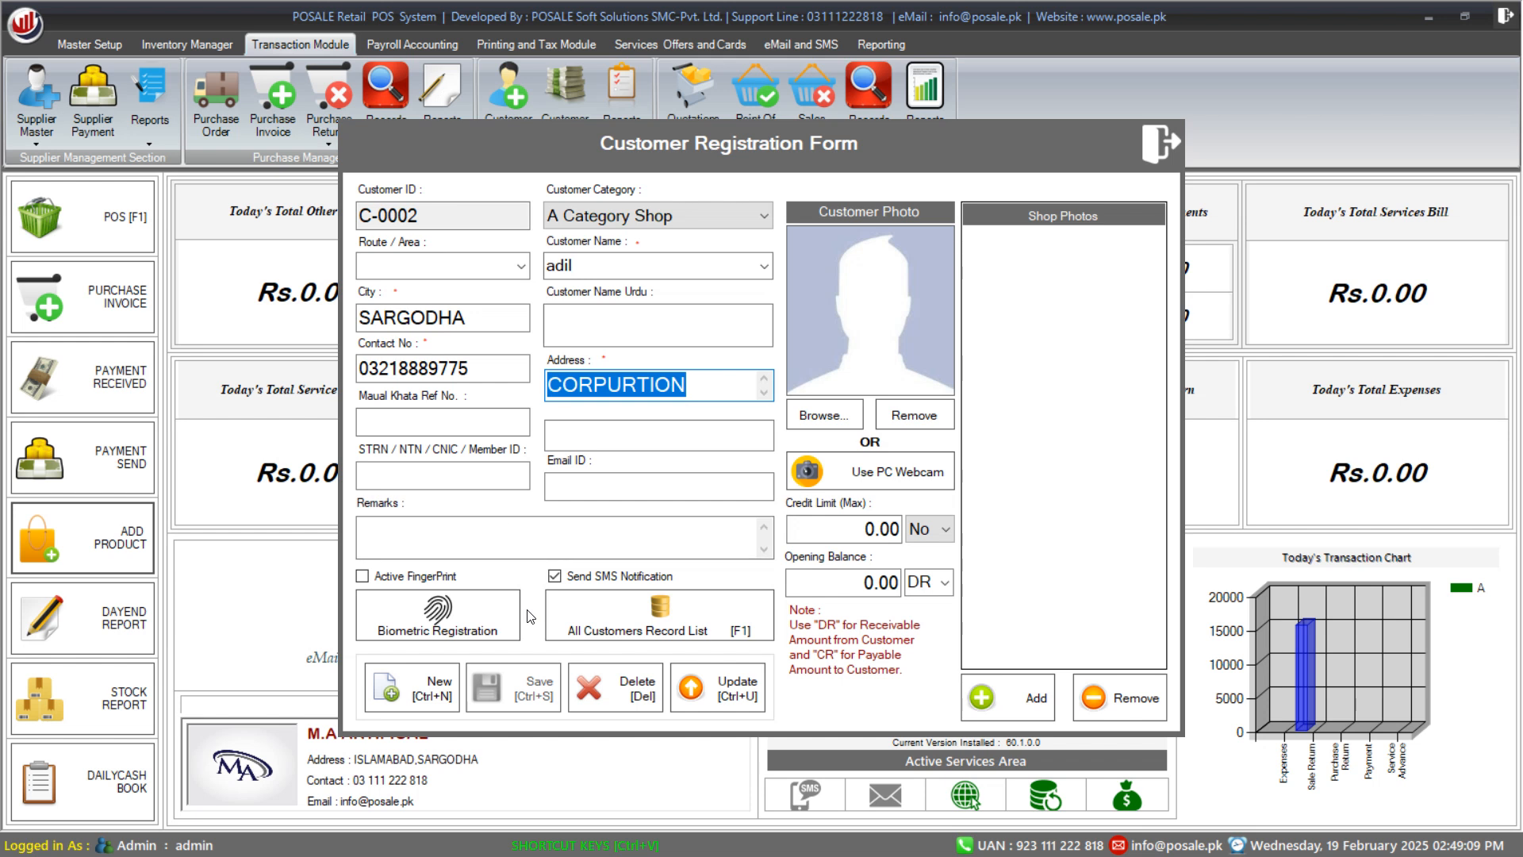
click(880, 529)
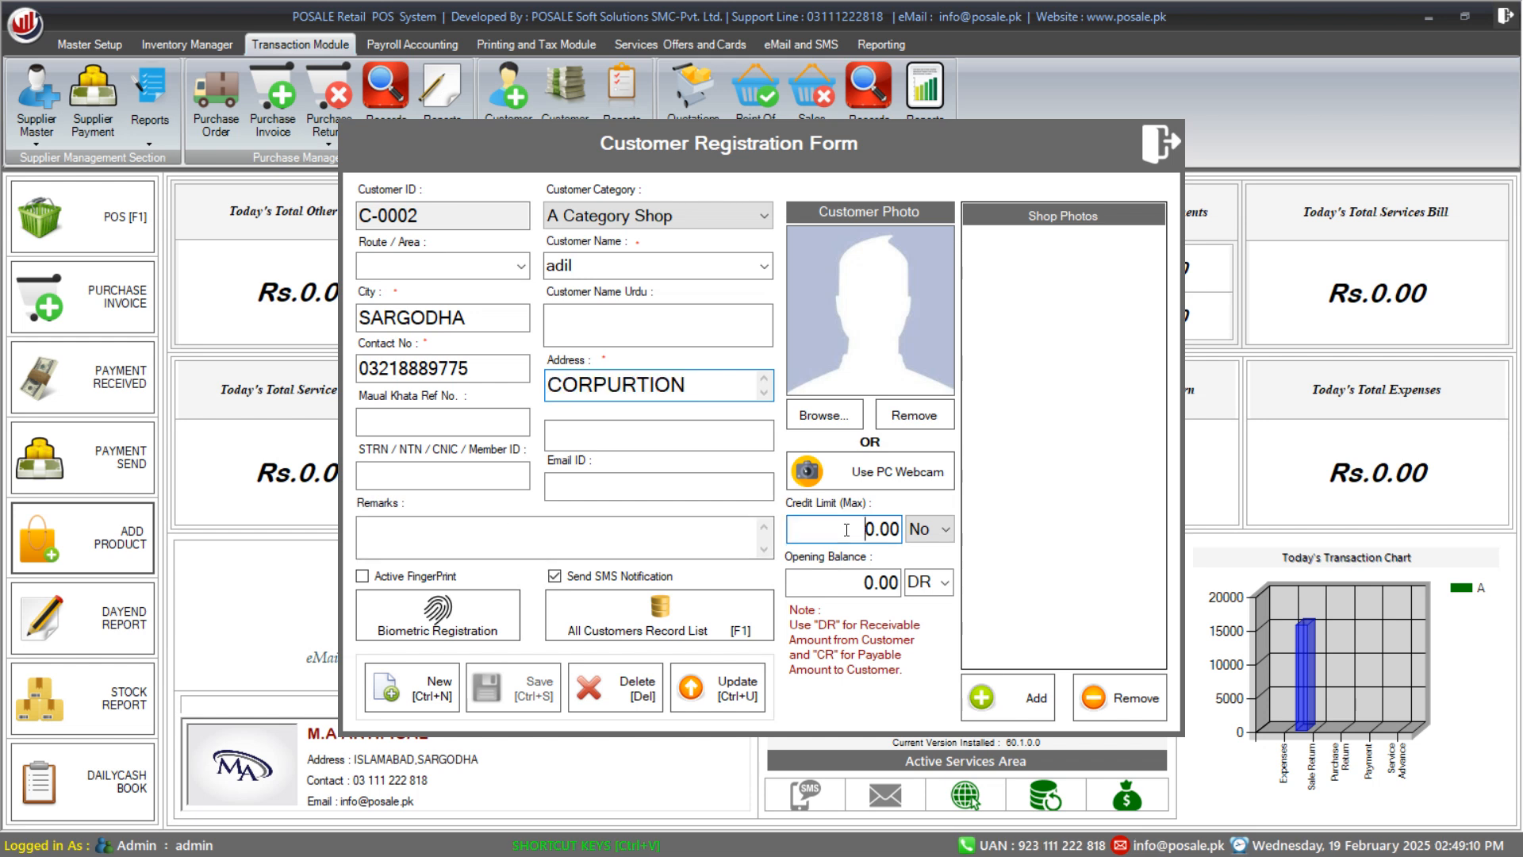
click(947, 534)
click(946, 535)
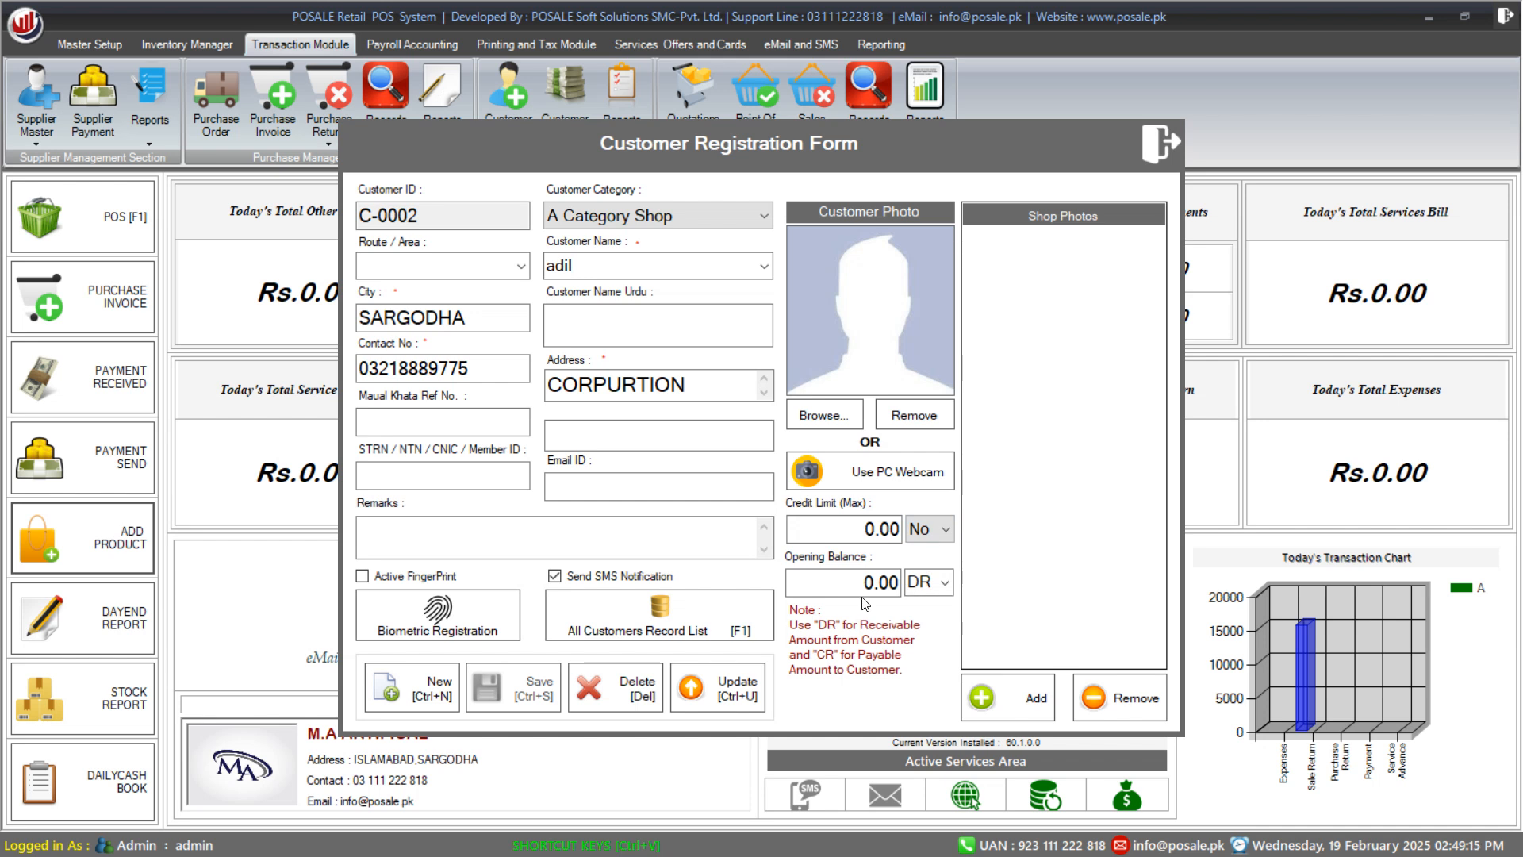
click(894, 584)
double_click(894, 584)
click(892, 584)
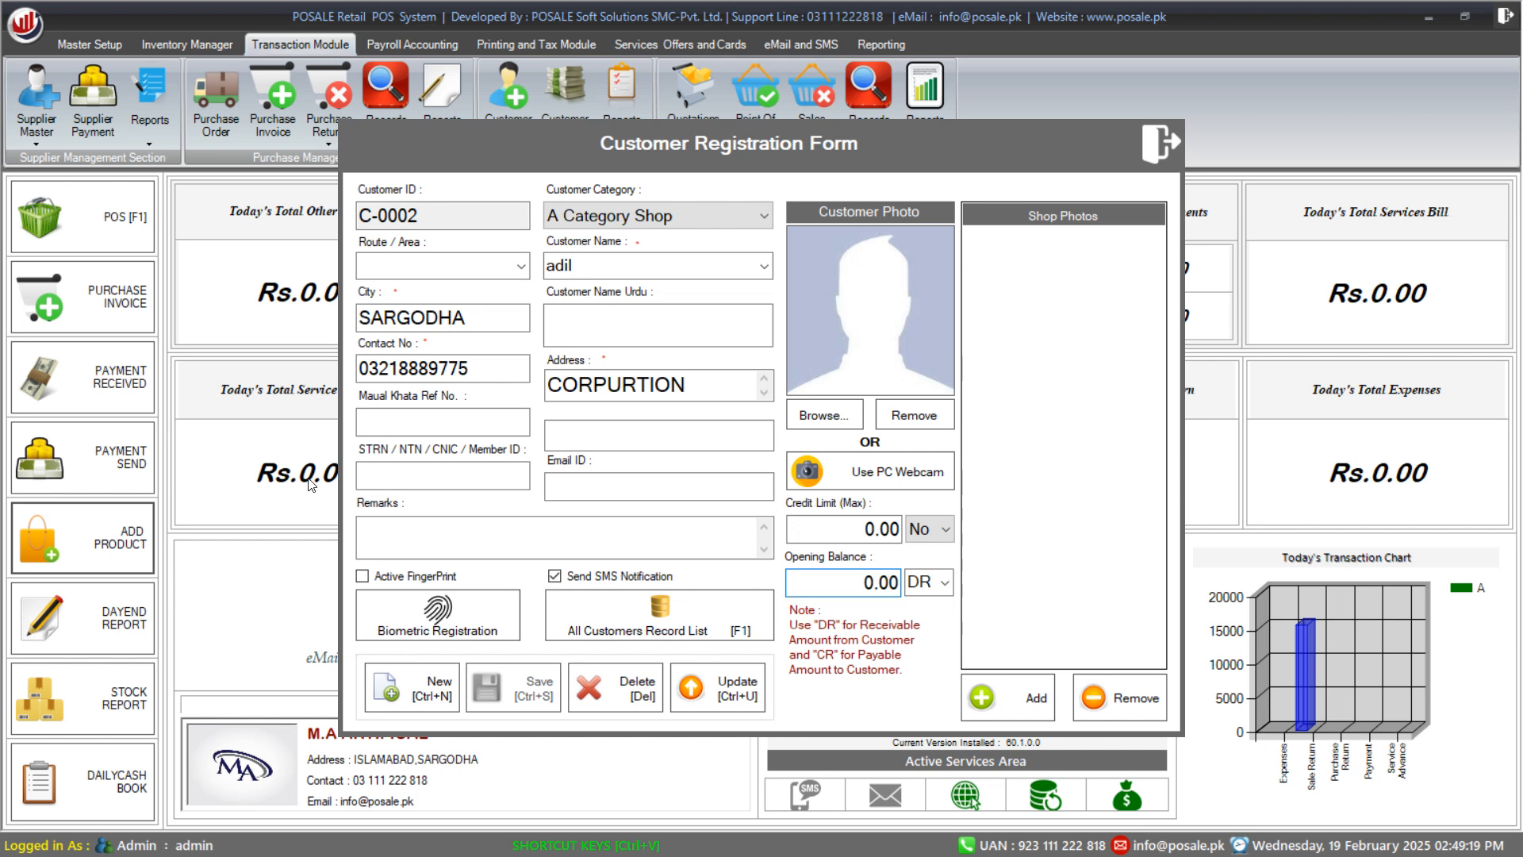
click(424, 422)
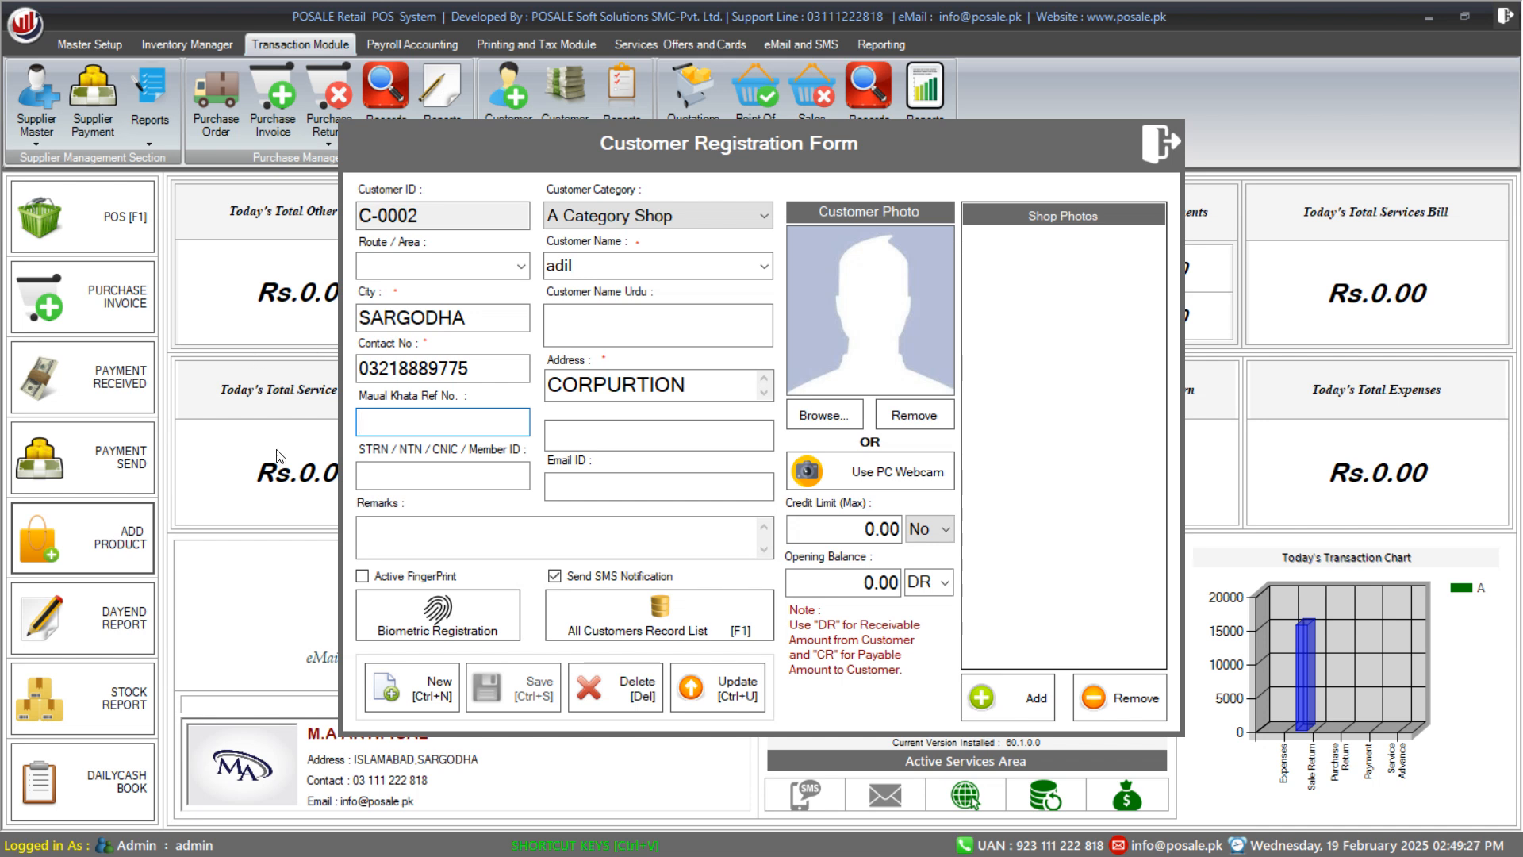
Step: Update the loaded customer record with its existing details and close the Customer Registration Form
click(718, 687)
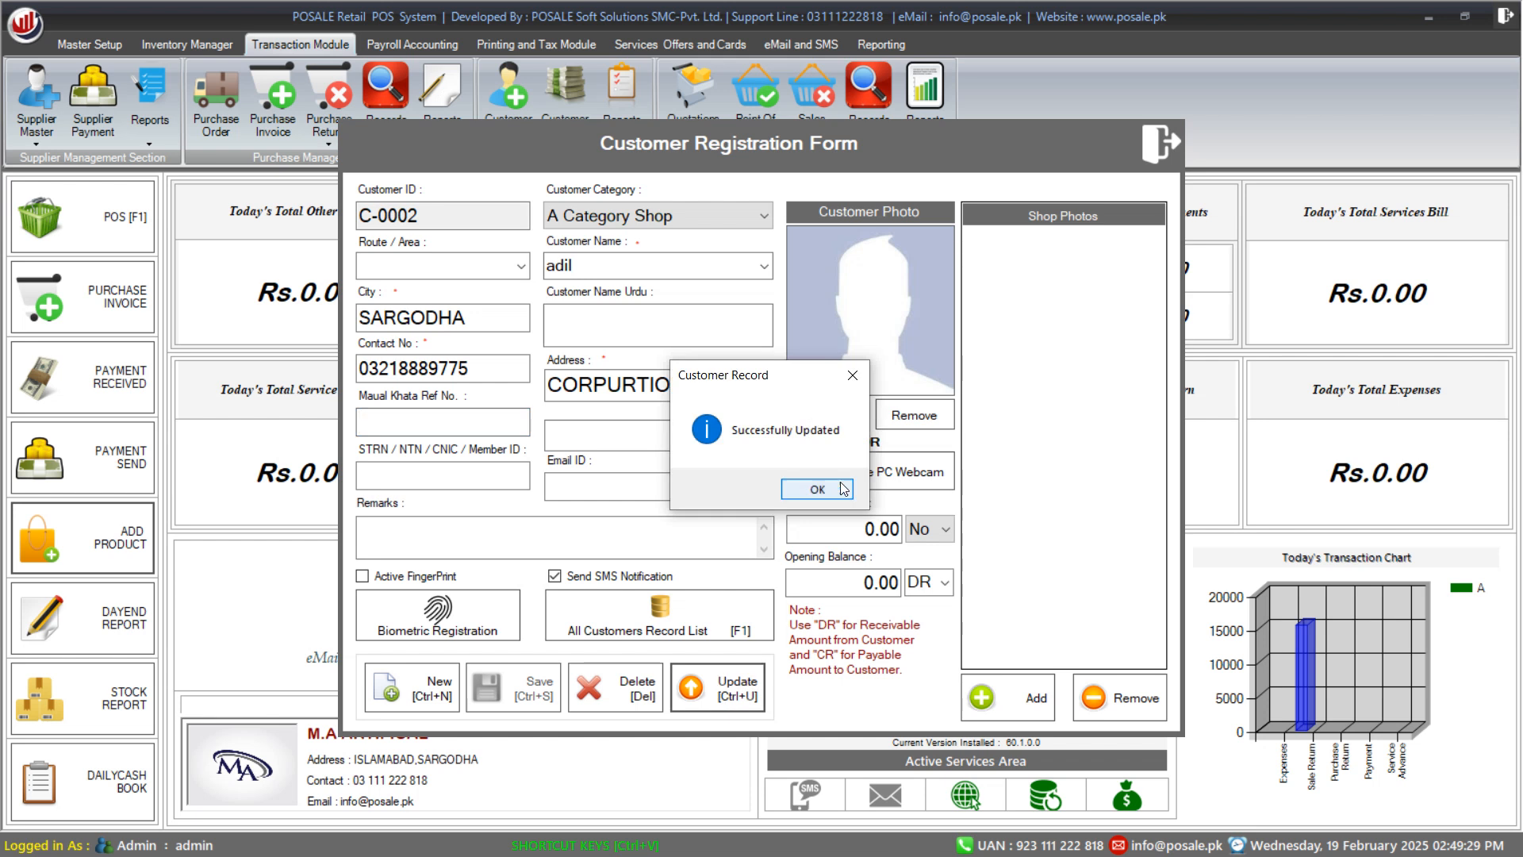
click(845, 488)
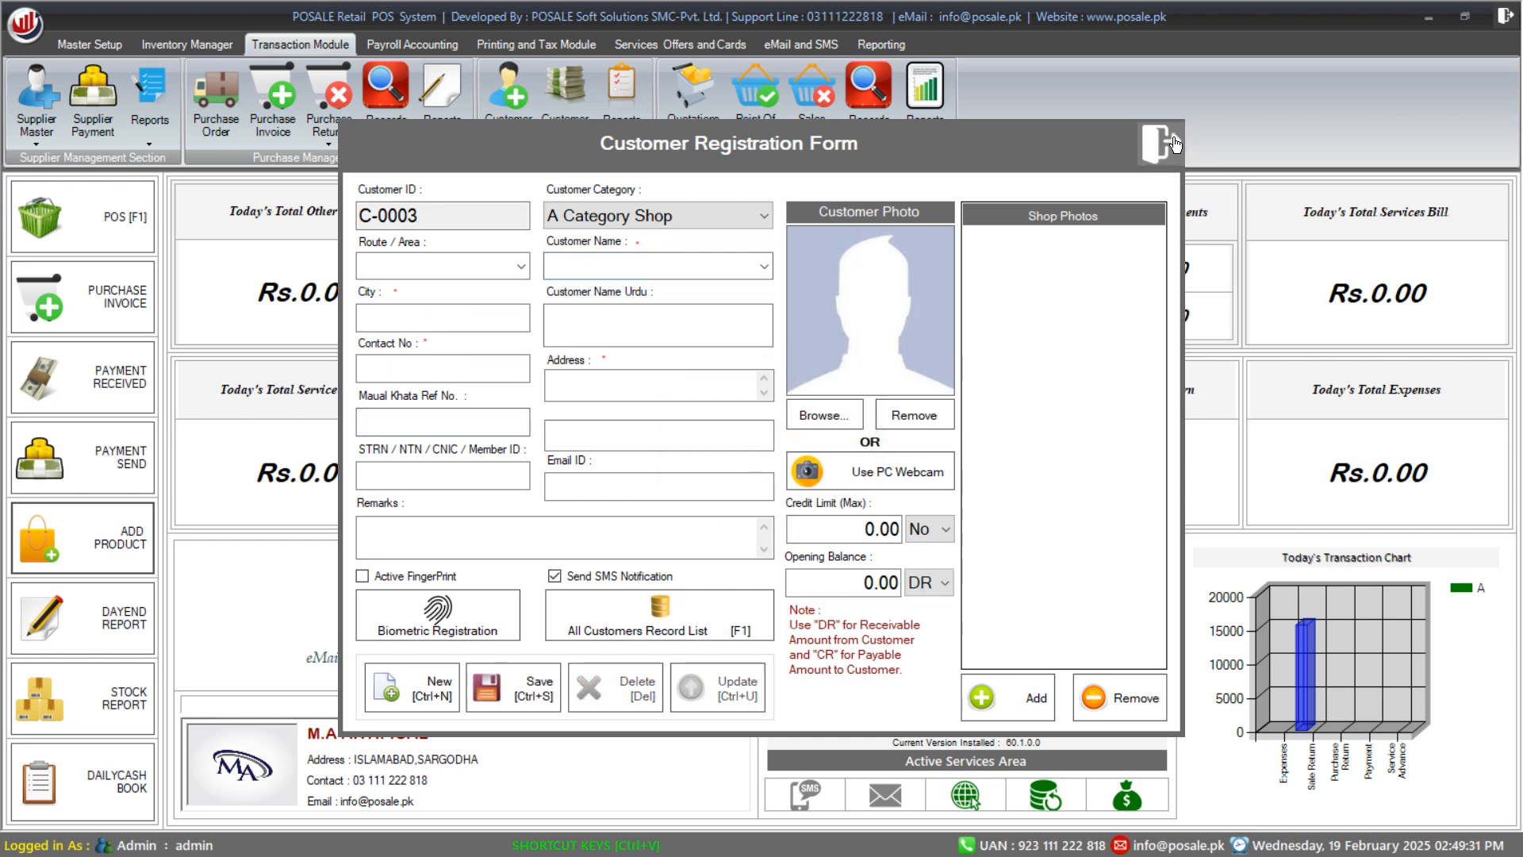
click(1155, 147)
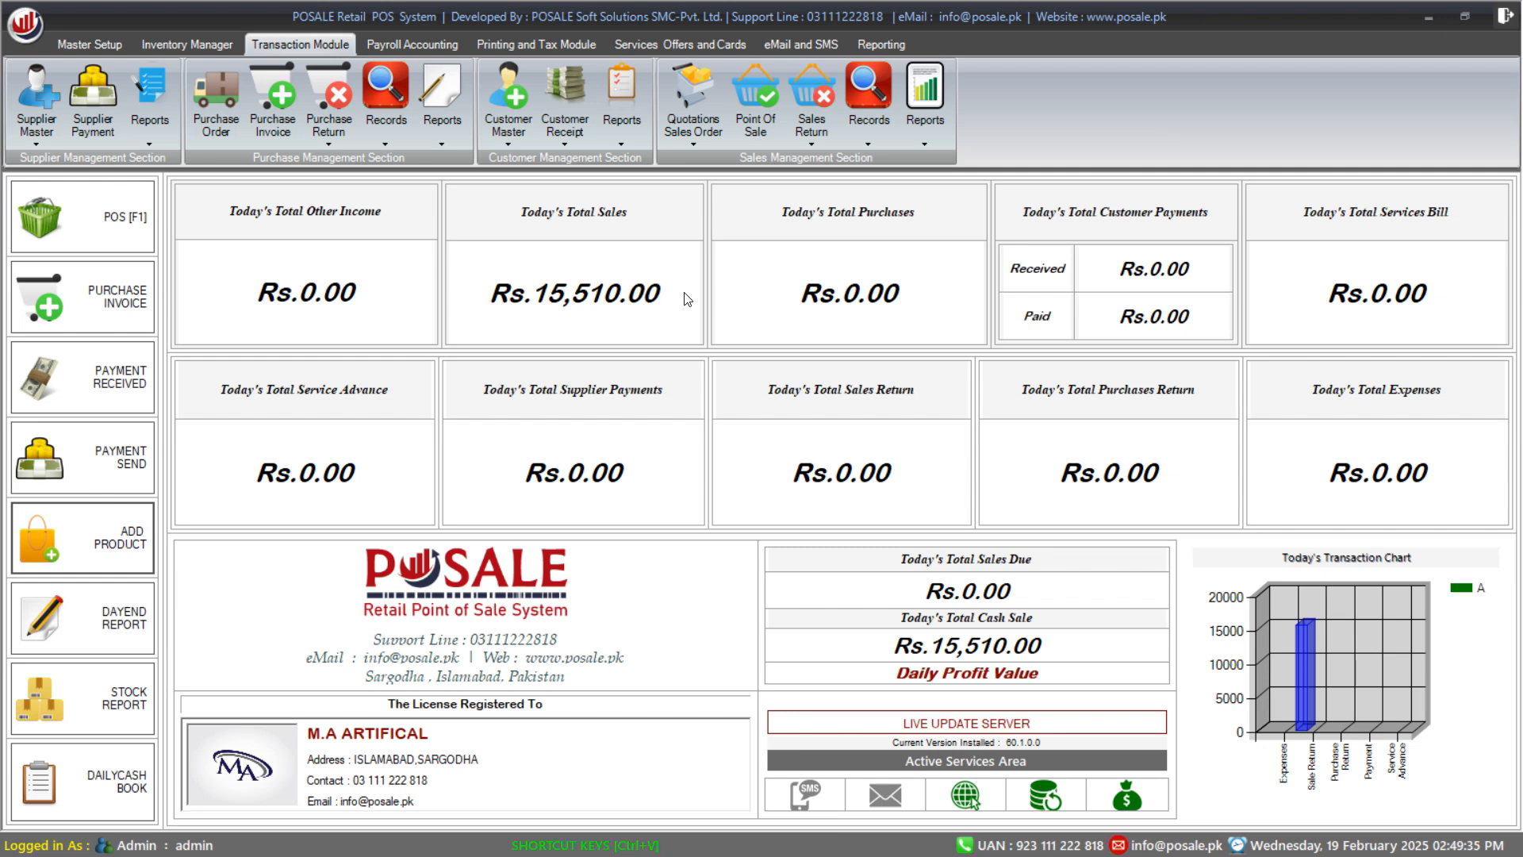